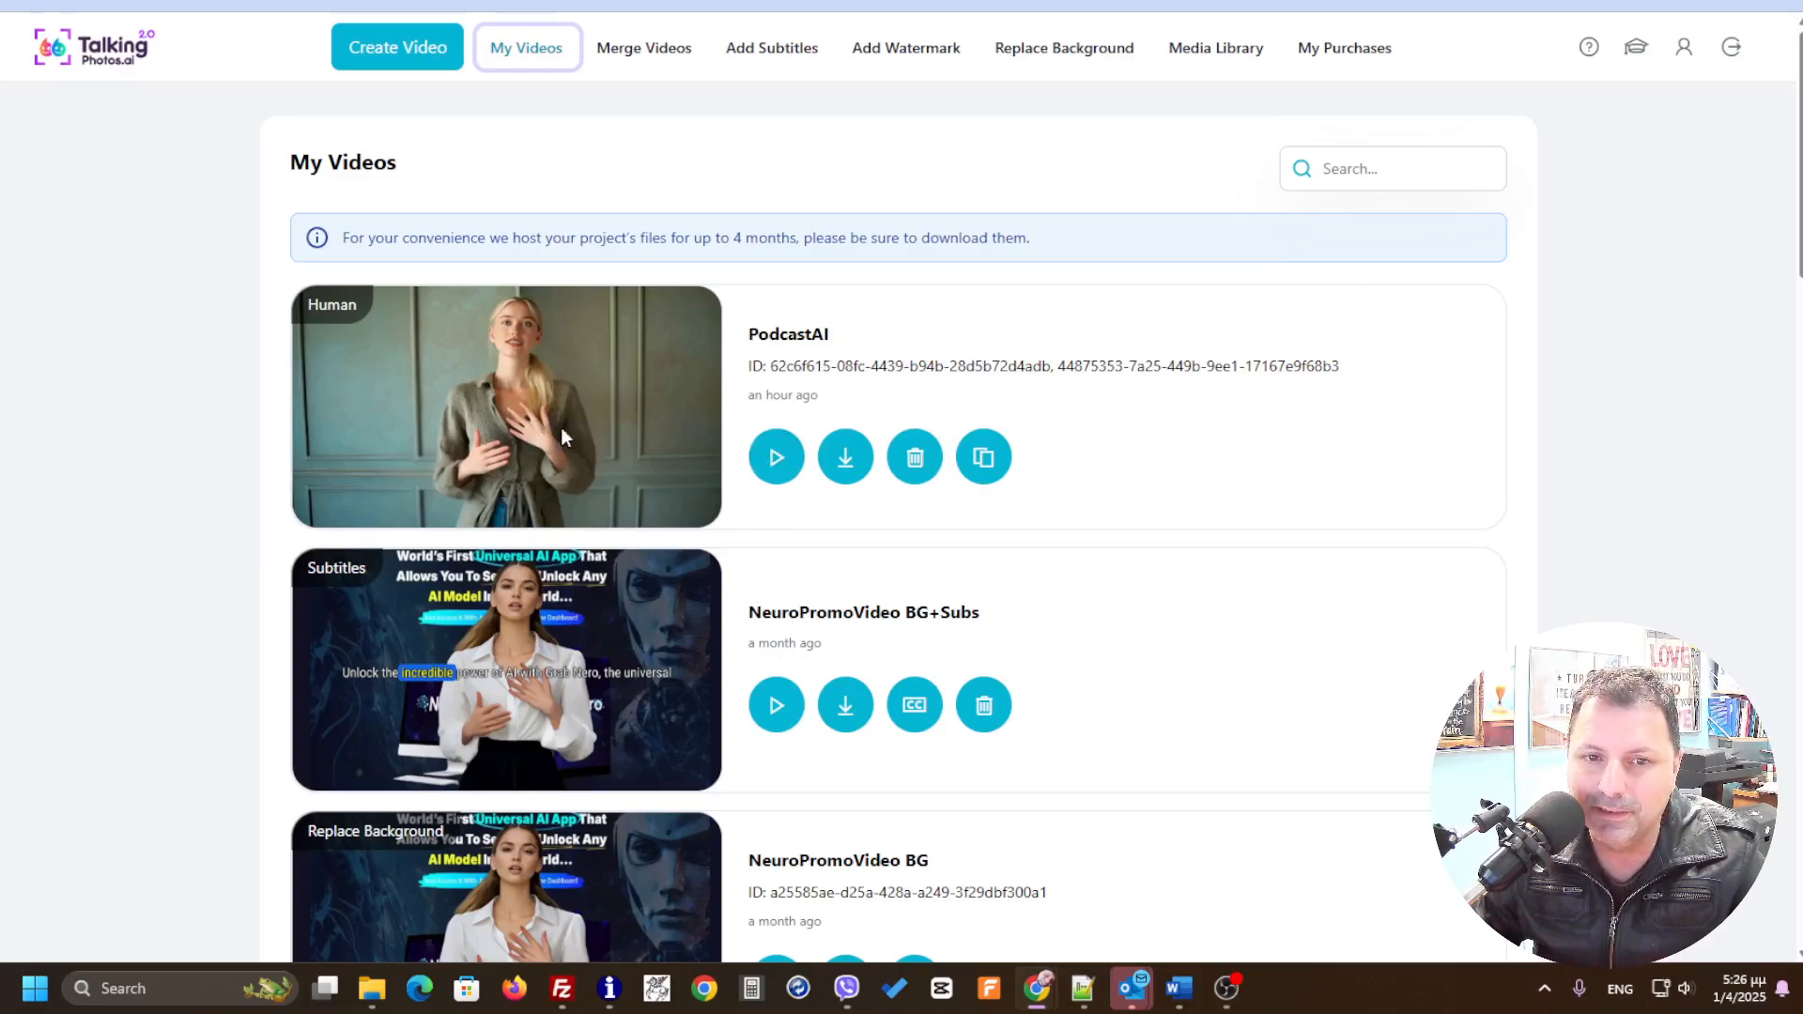
Step: Preview the PodcastAI video and close the player
left_click(770, 460)
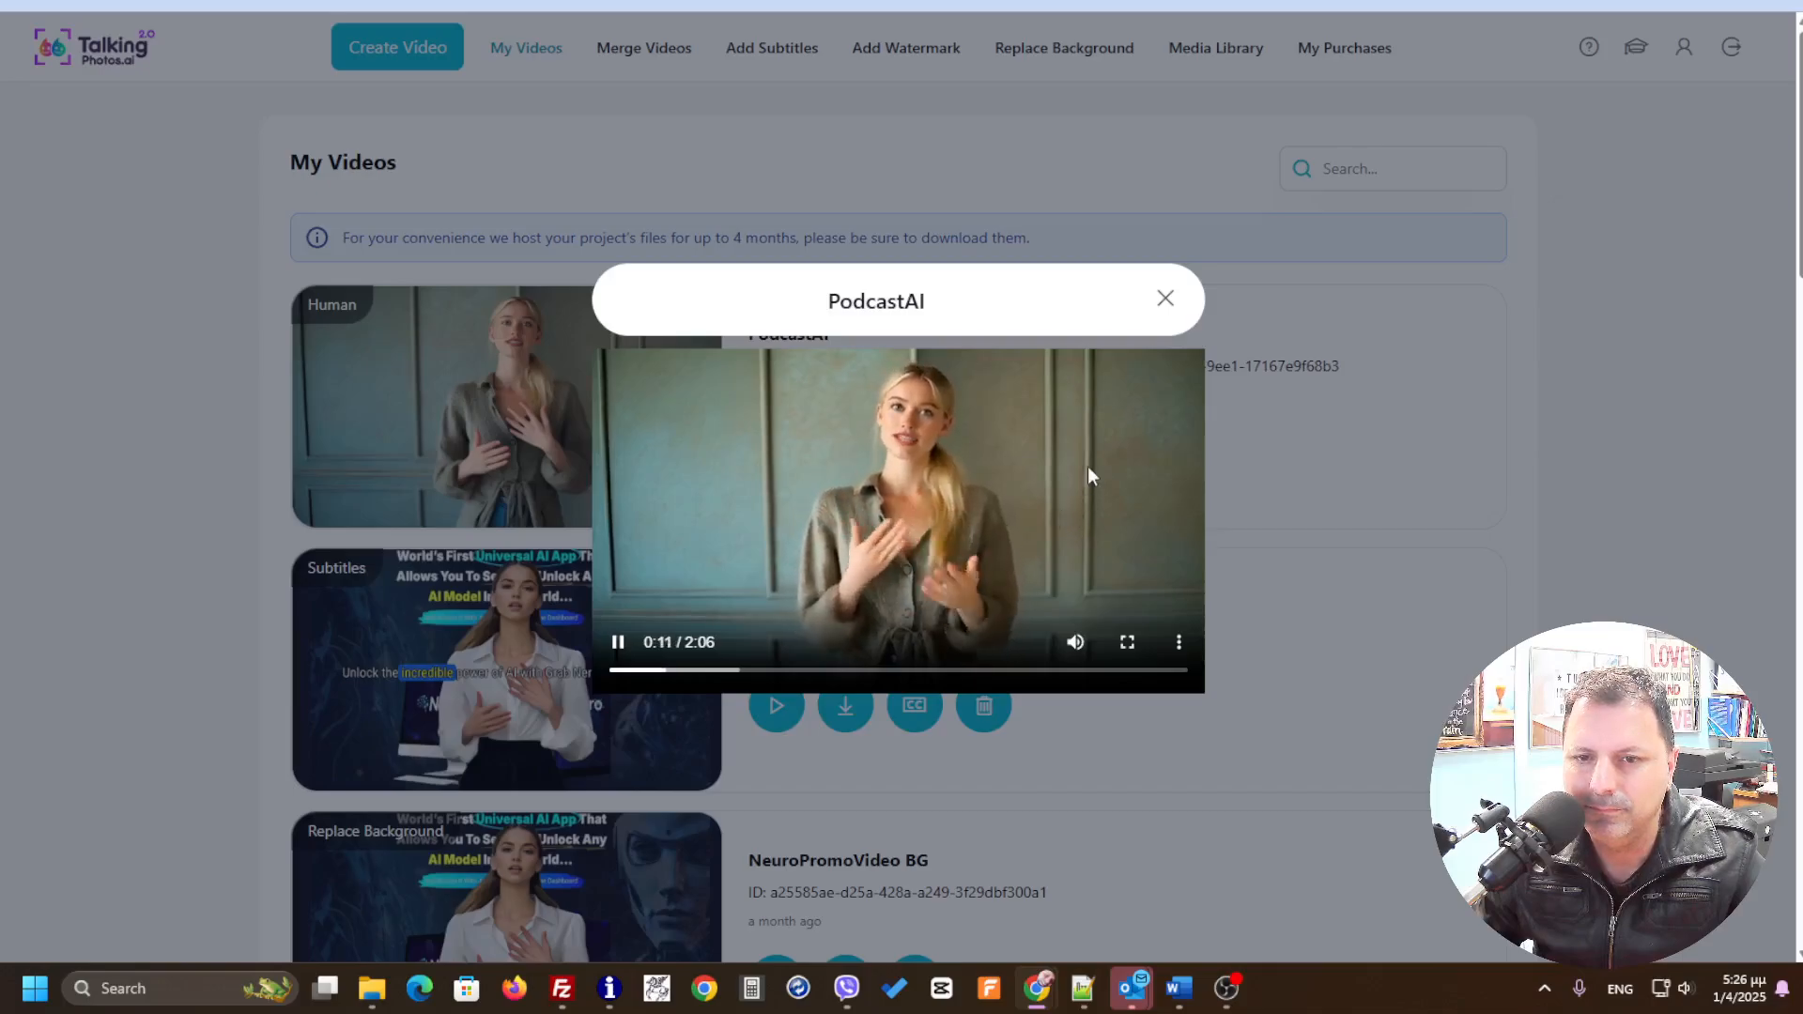
left_click(1165, 300)
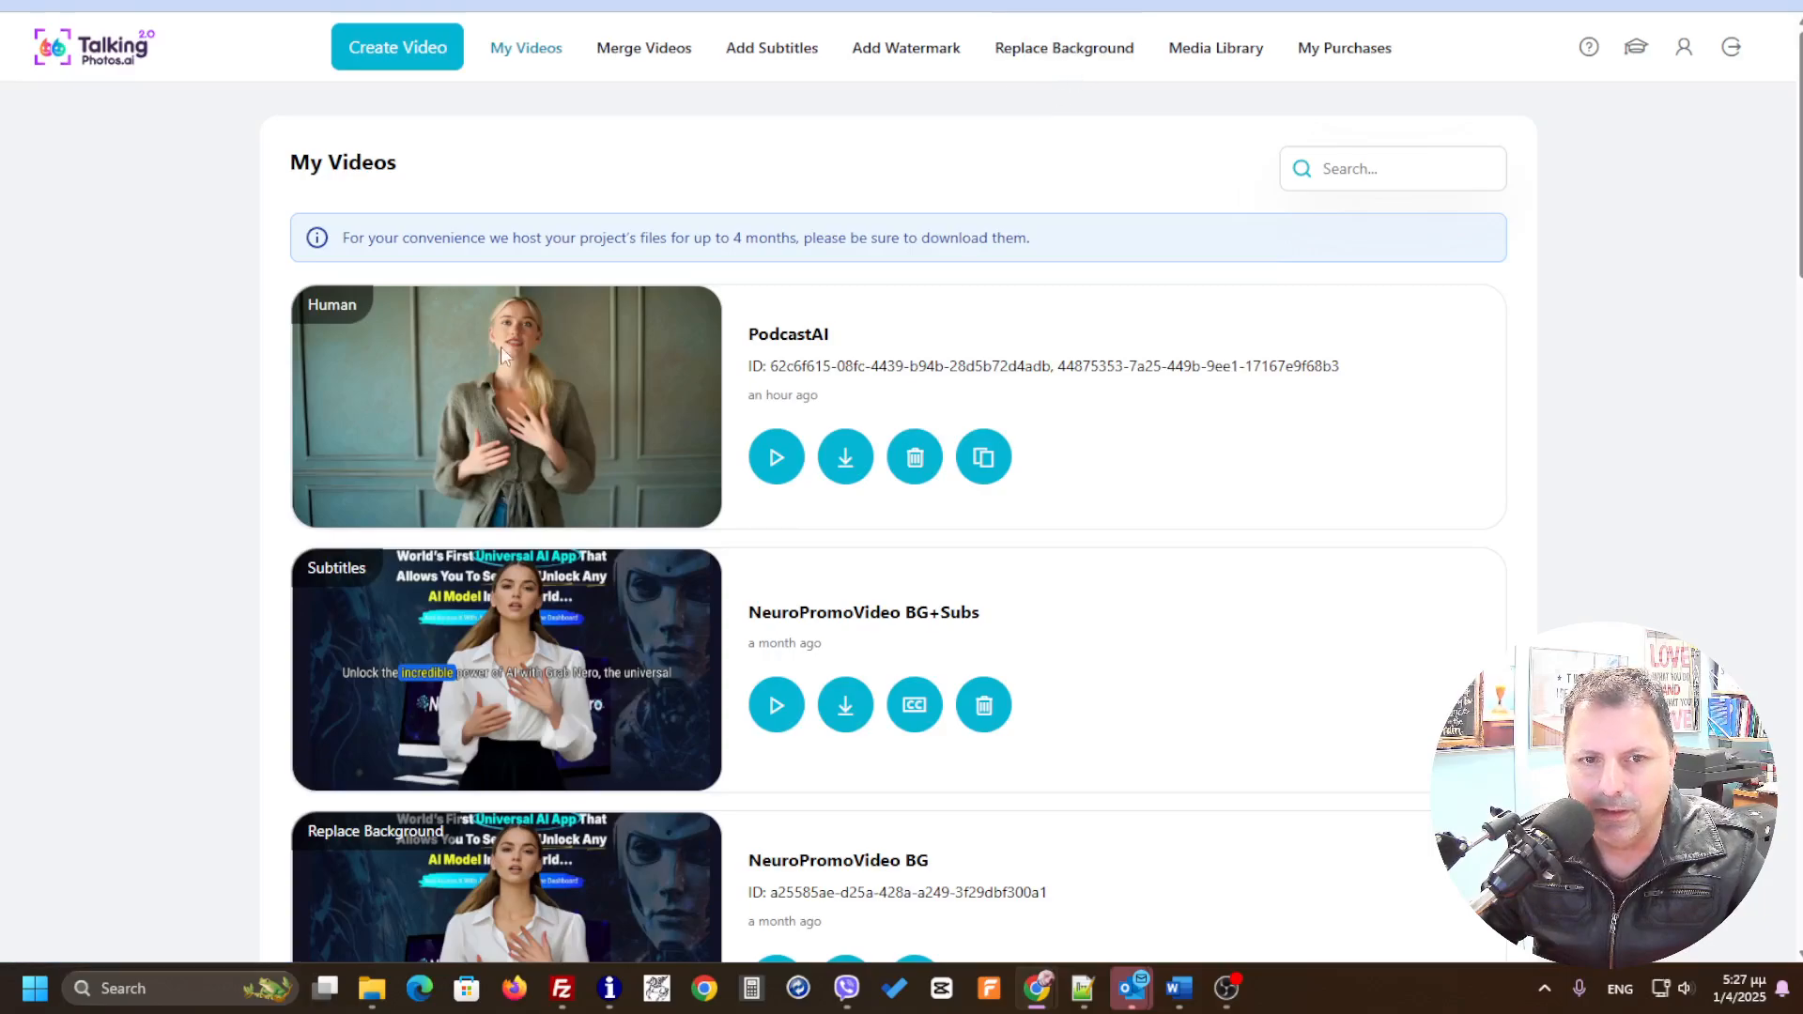
Step: Start a background replacement and pick the PodcastAI video as its source
left_click(1062, 51)
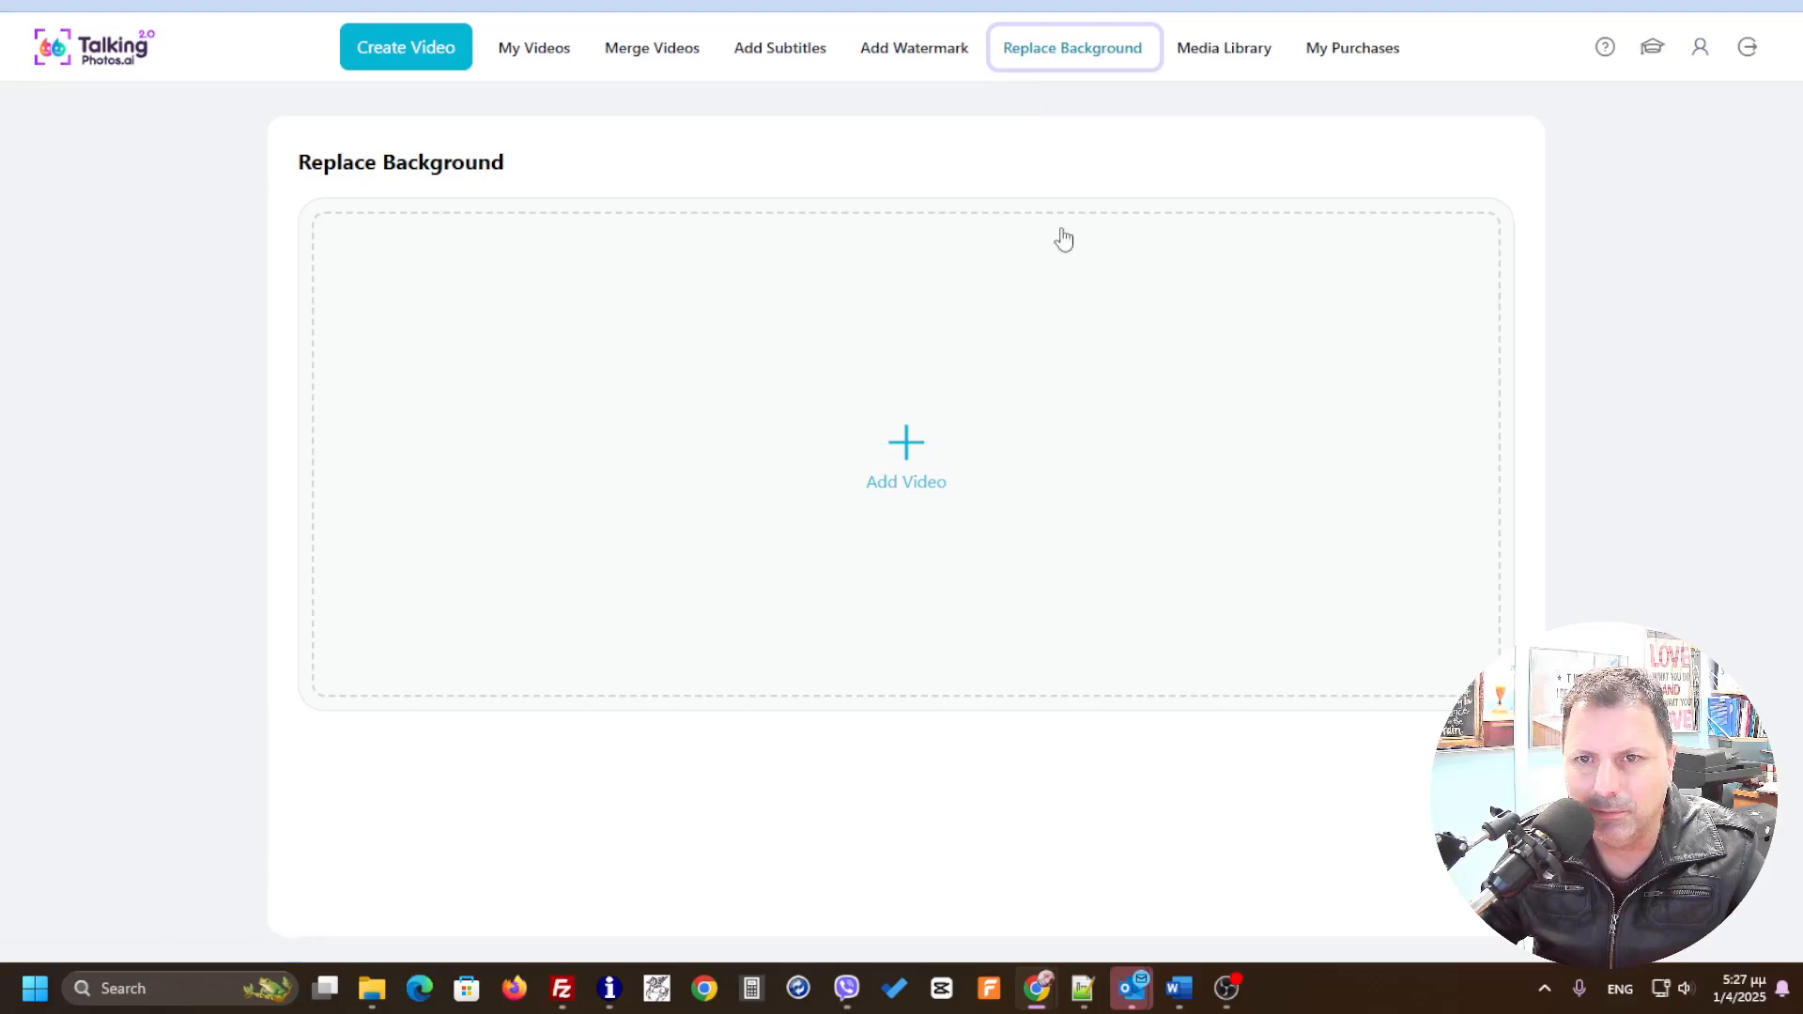
left_click(905, 443)
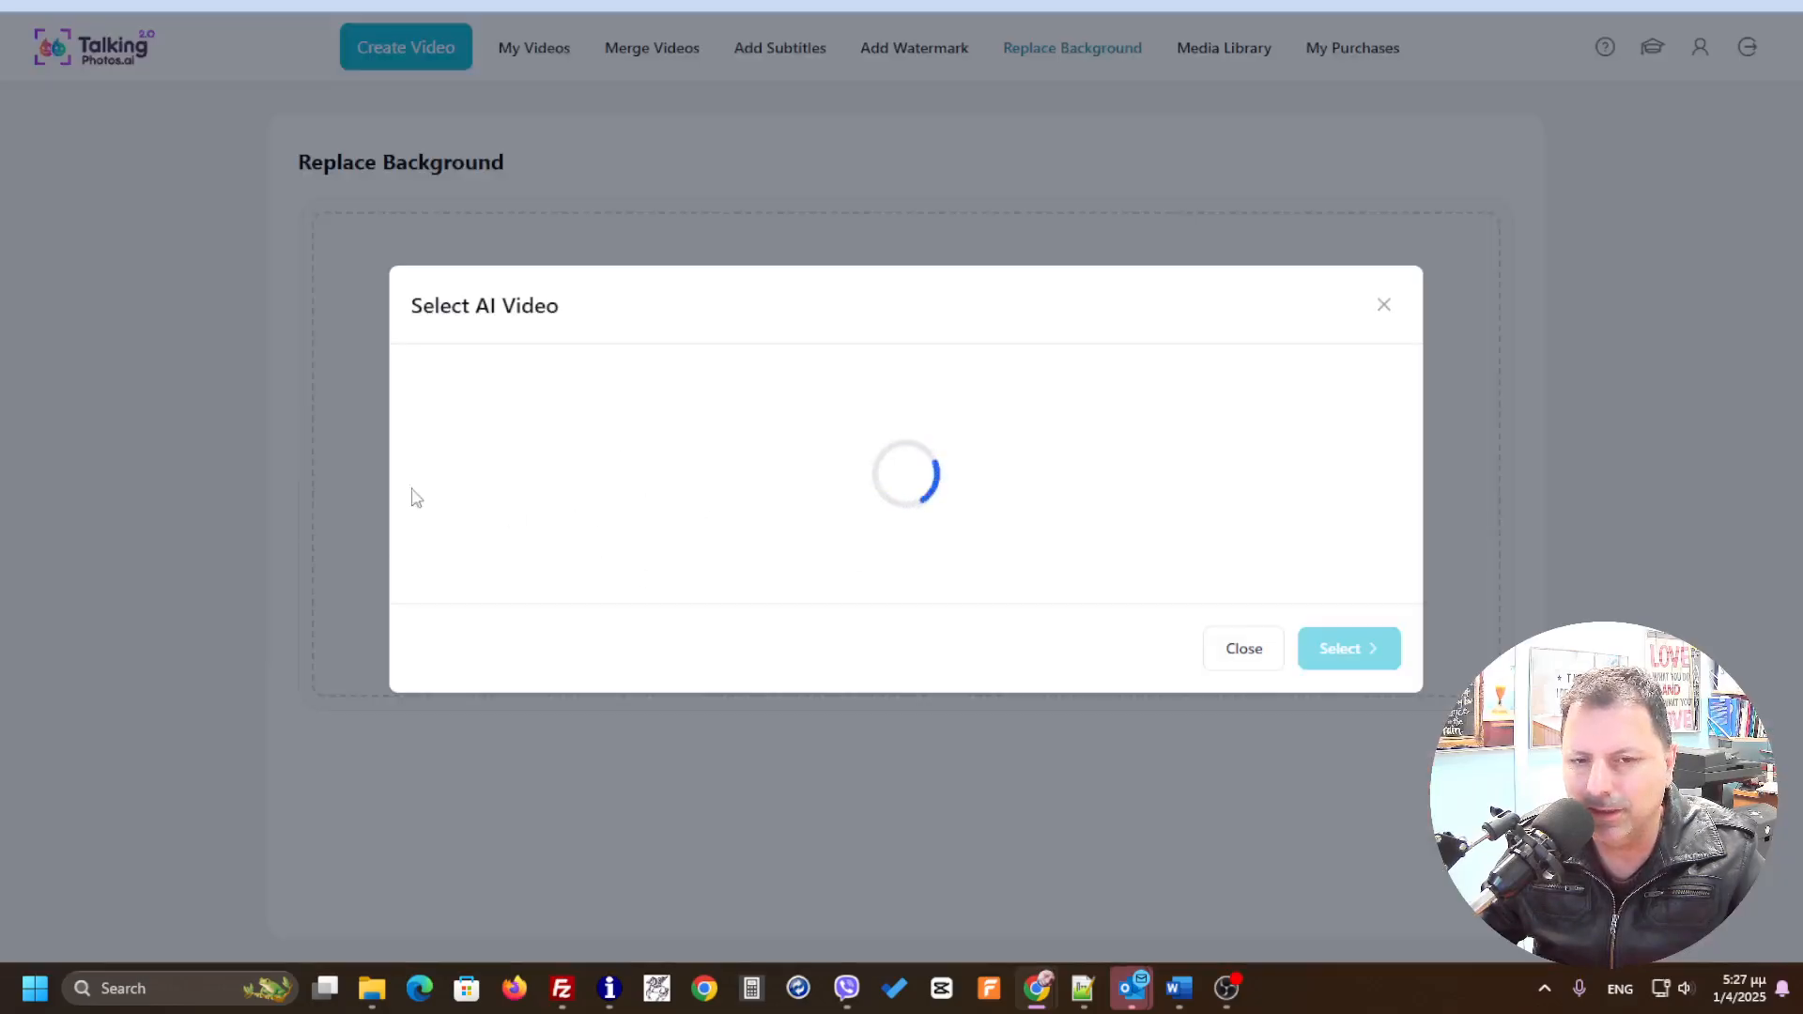
left_click(530, 288)
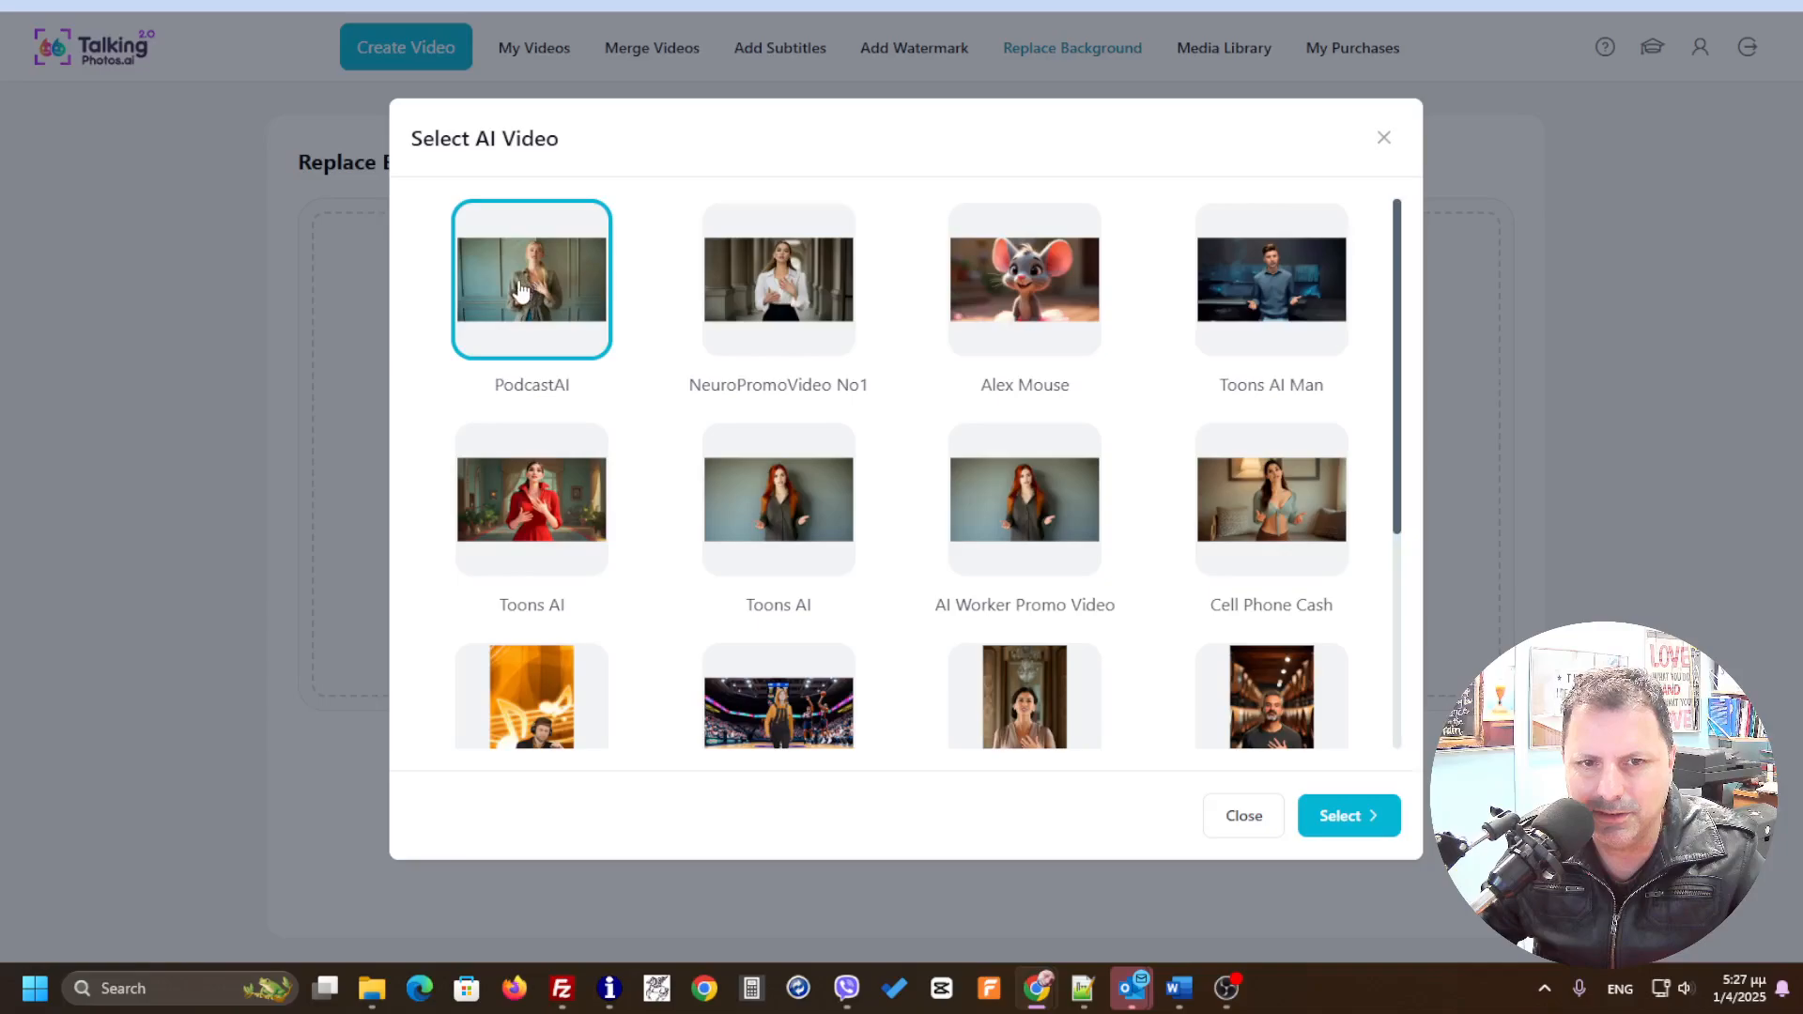
left_click(1330, 822)
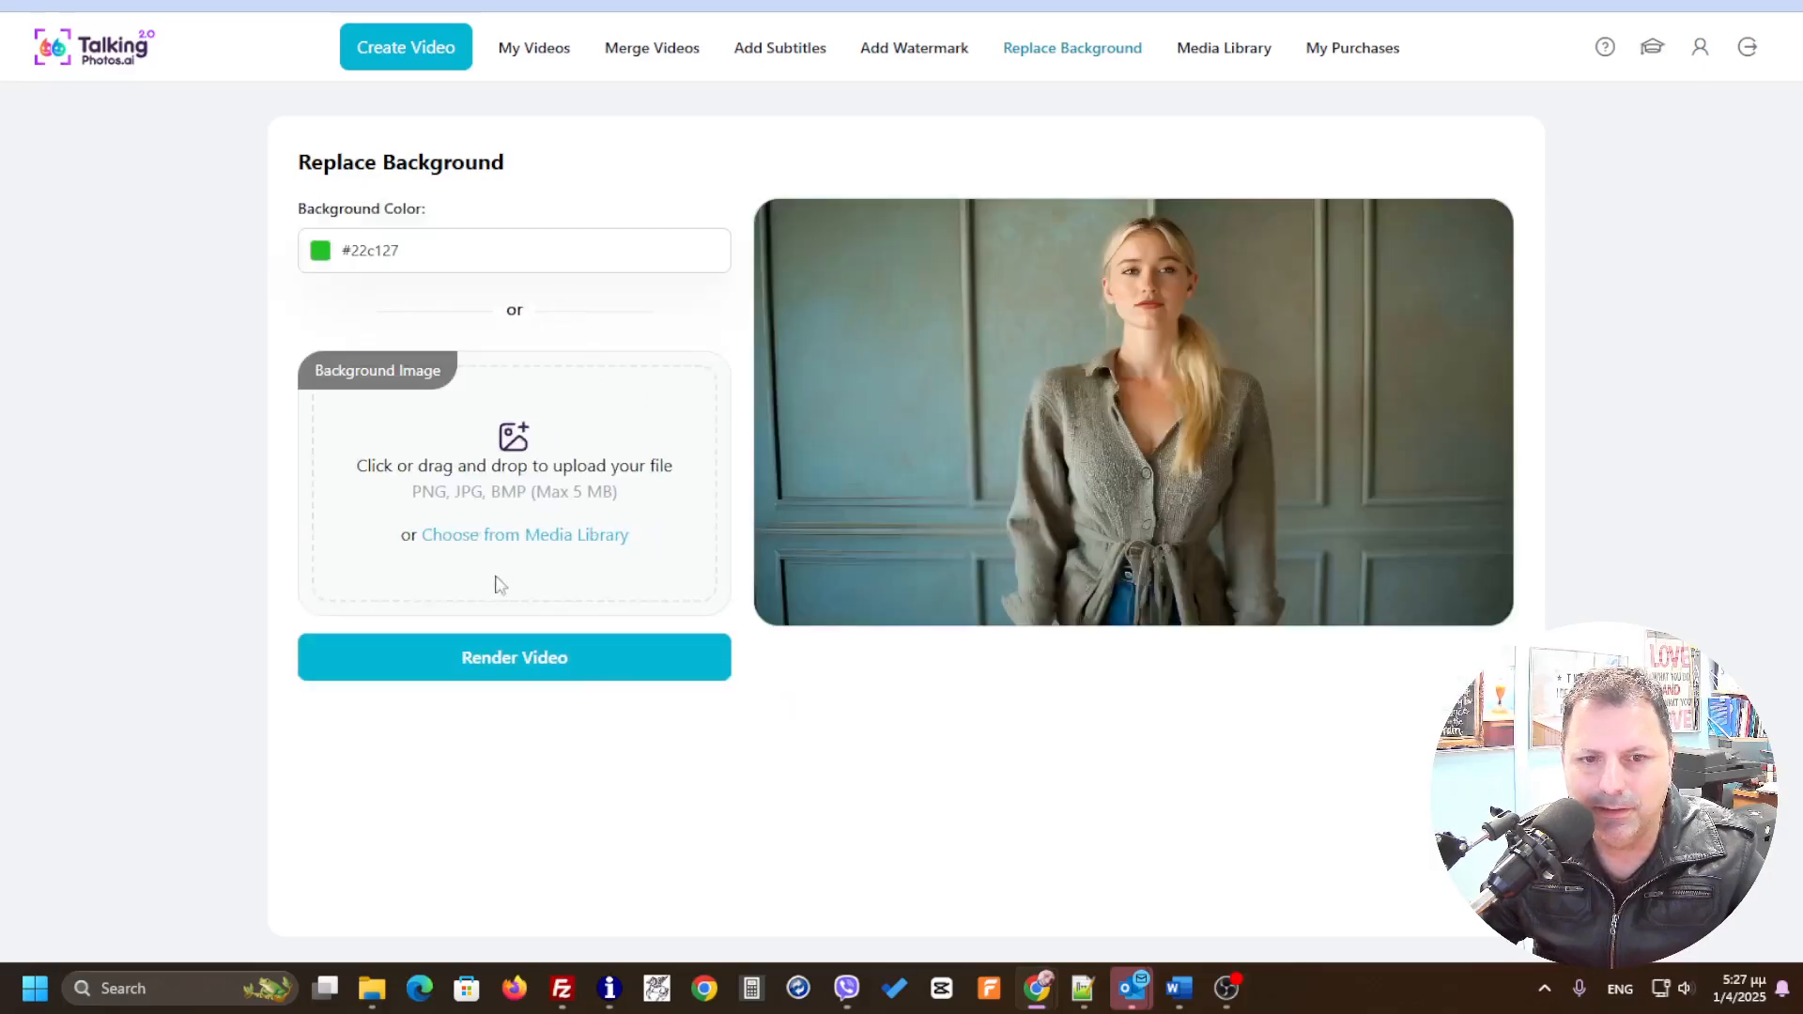
Step: Upload Screenshot 2025-04-01 141911.png from the Screenshots folder as the background image
left_click(483, 537)
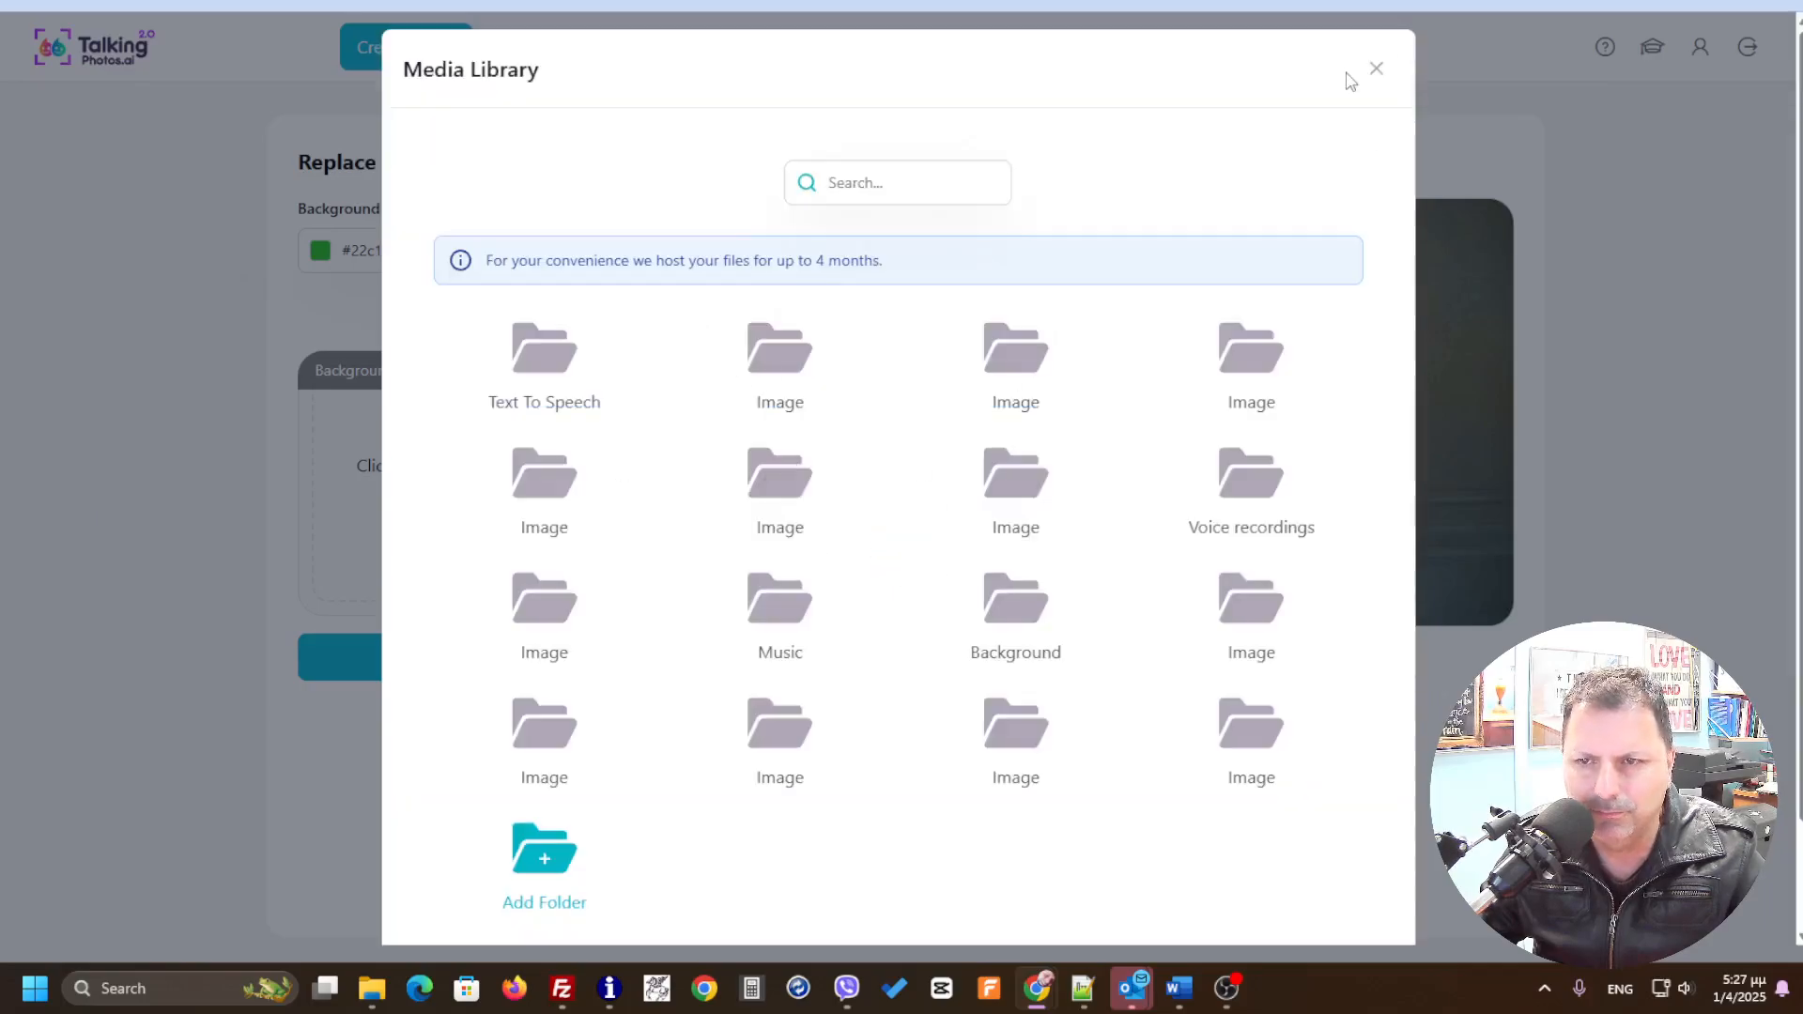
left_click(1376, 68)
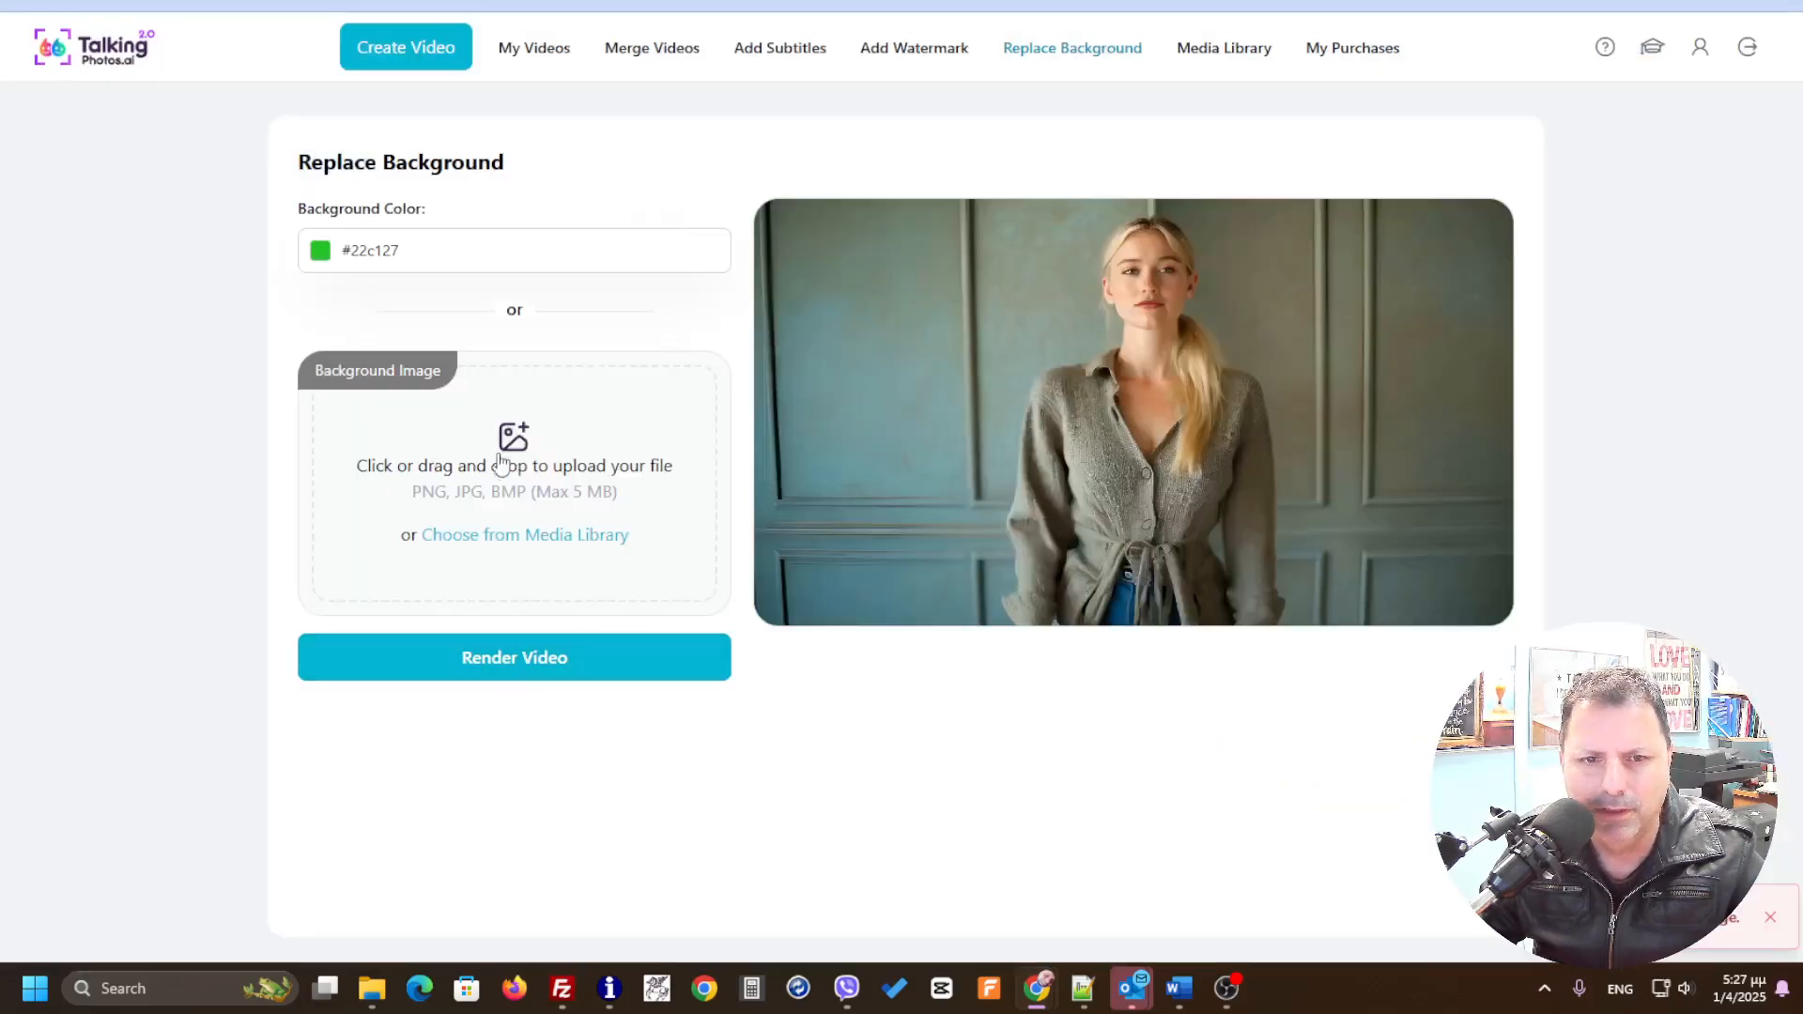
left_click(383, 497)
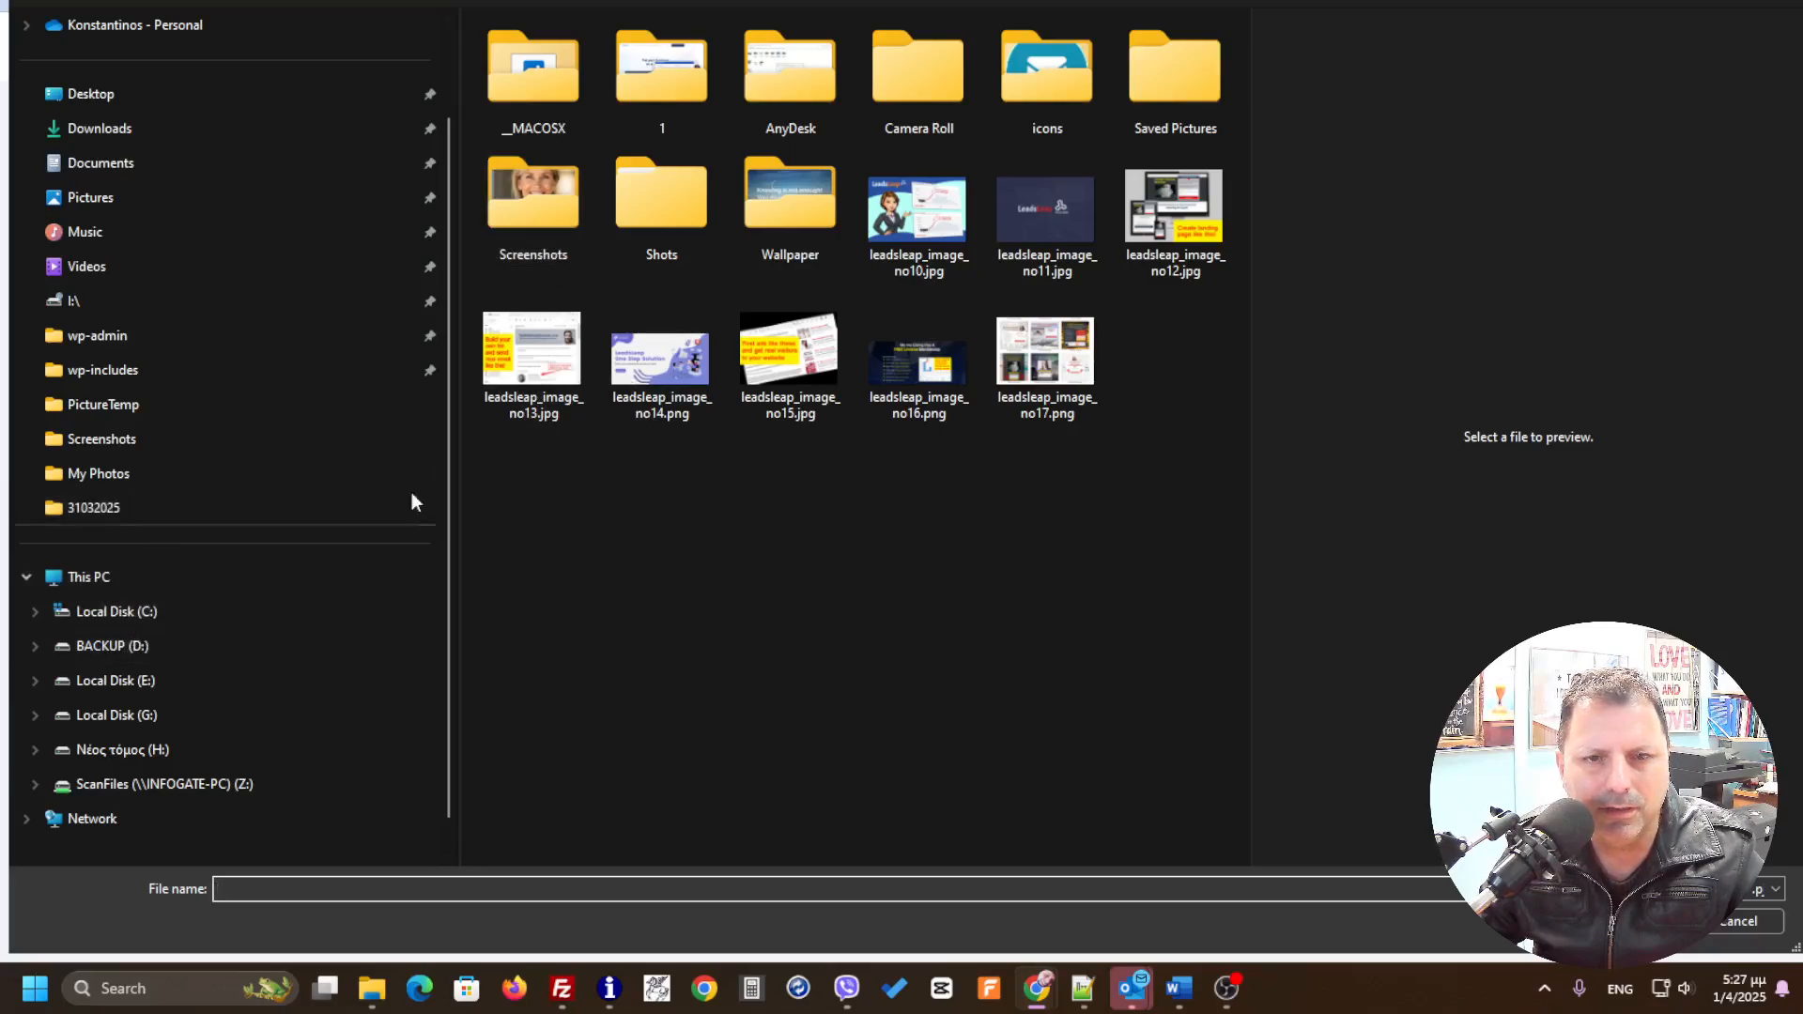
left_click(528, 221)
double_click(529, 221)
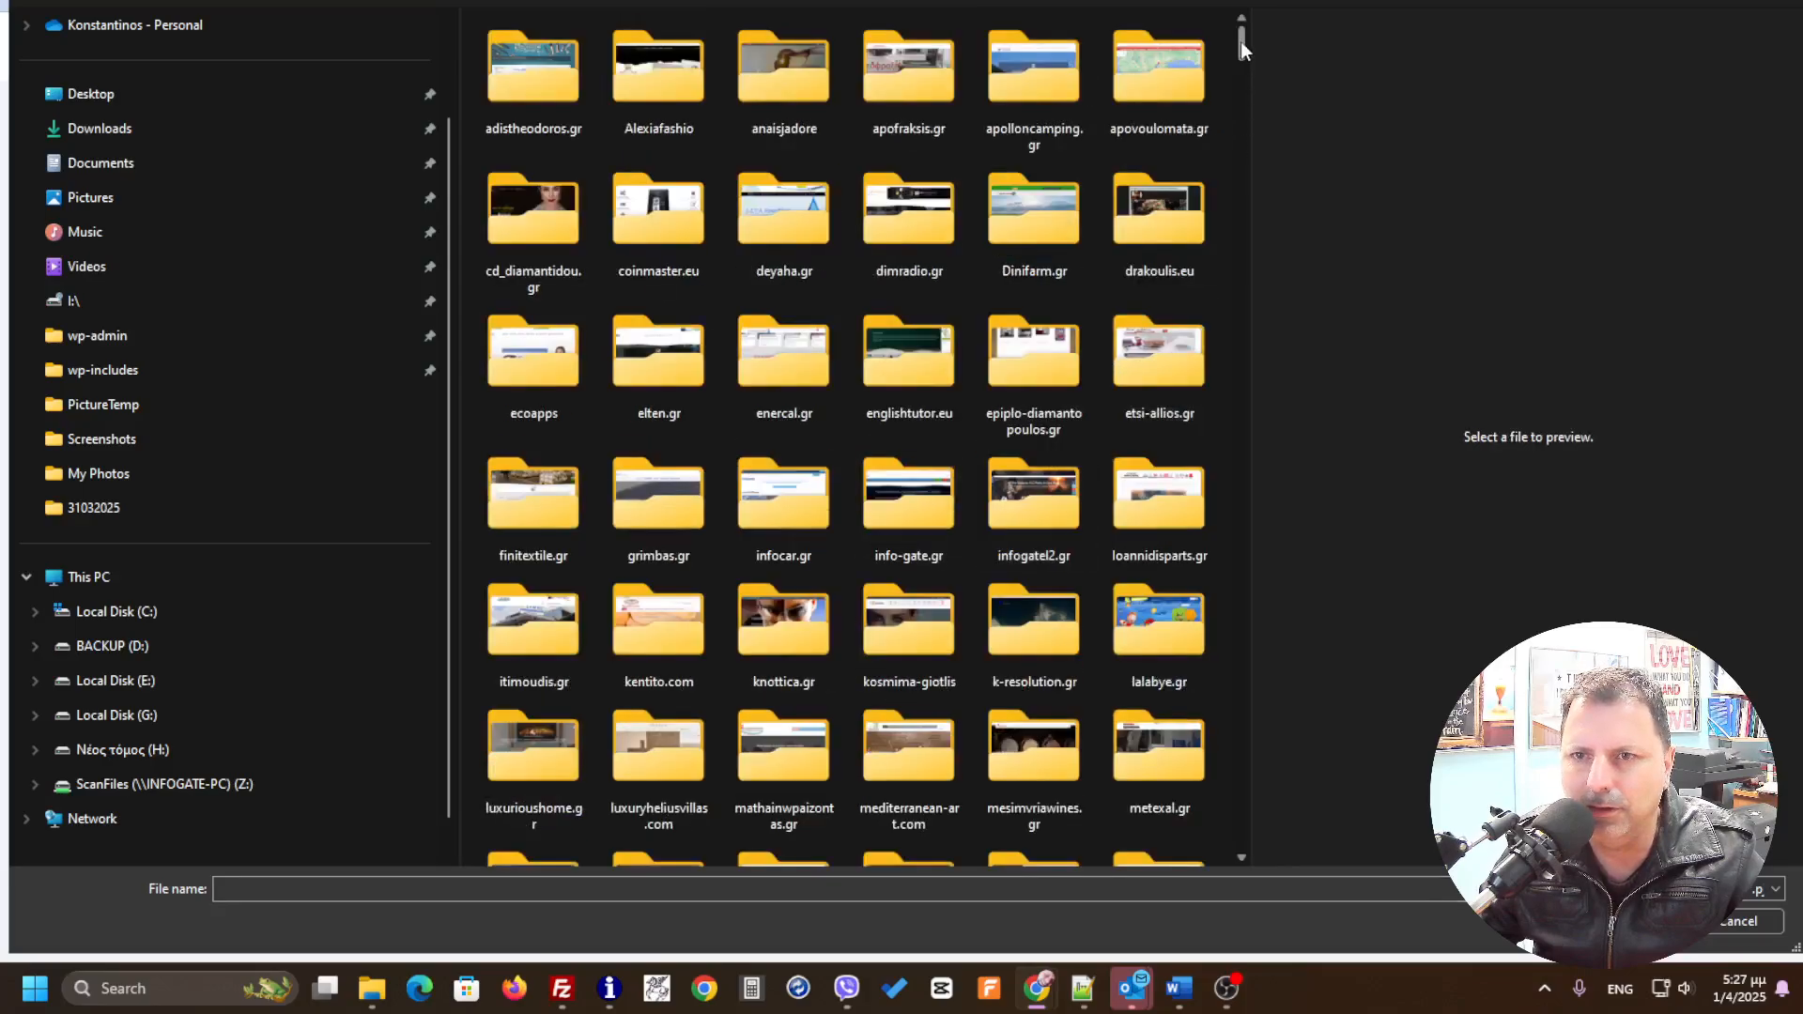
left_click_drag(1241, 39, 1234, 834)
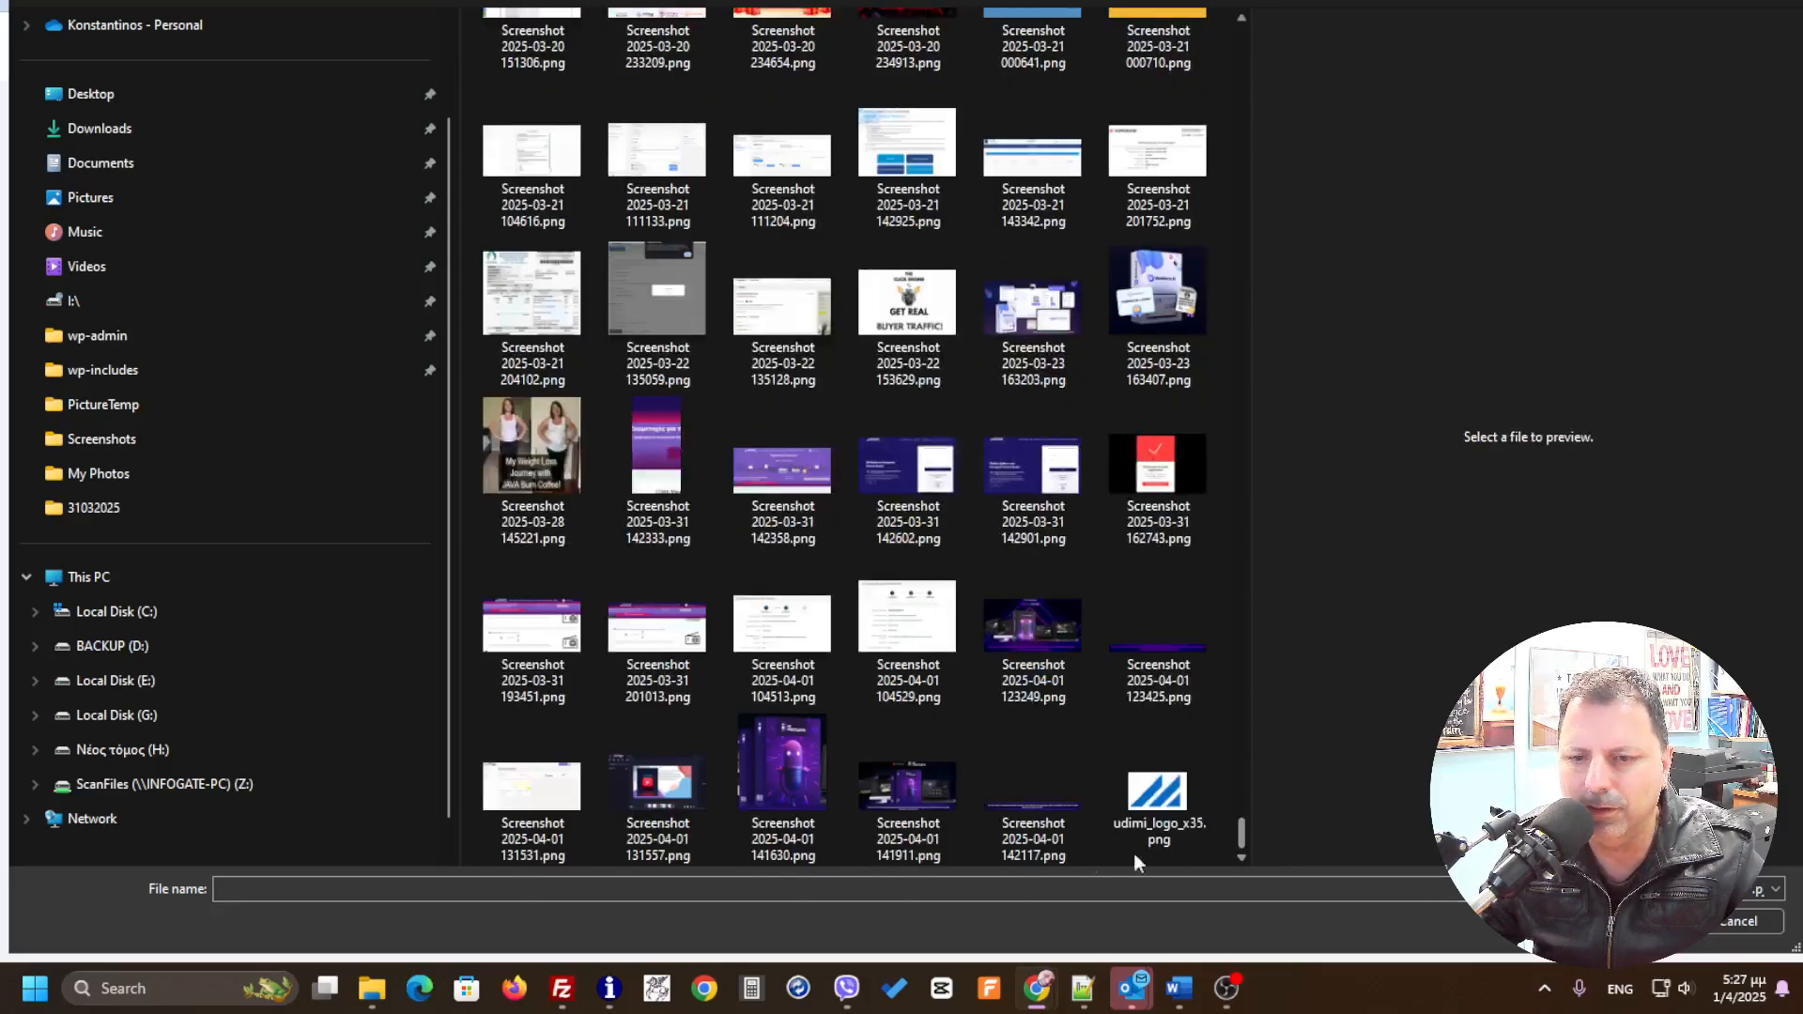
left_click(899, 785)
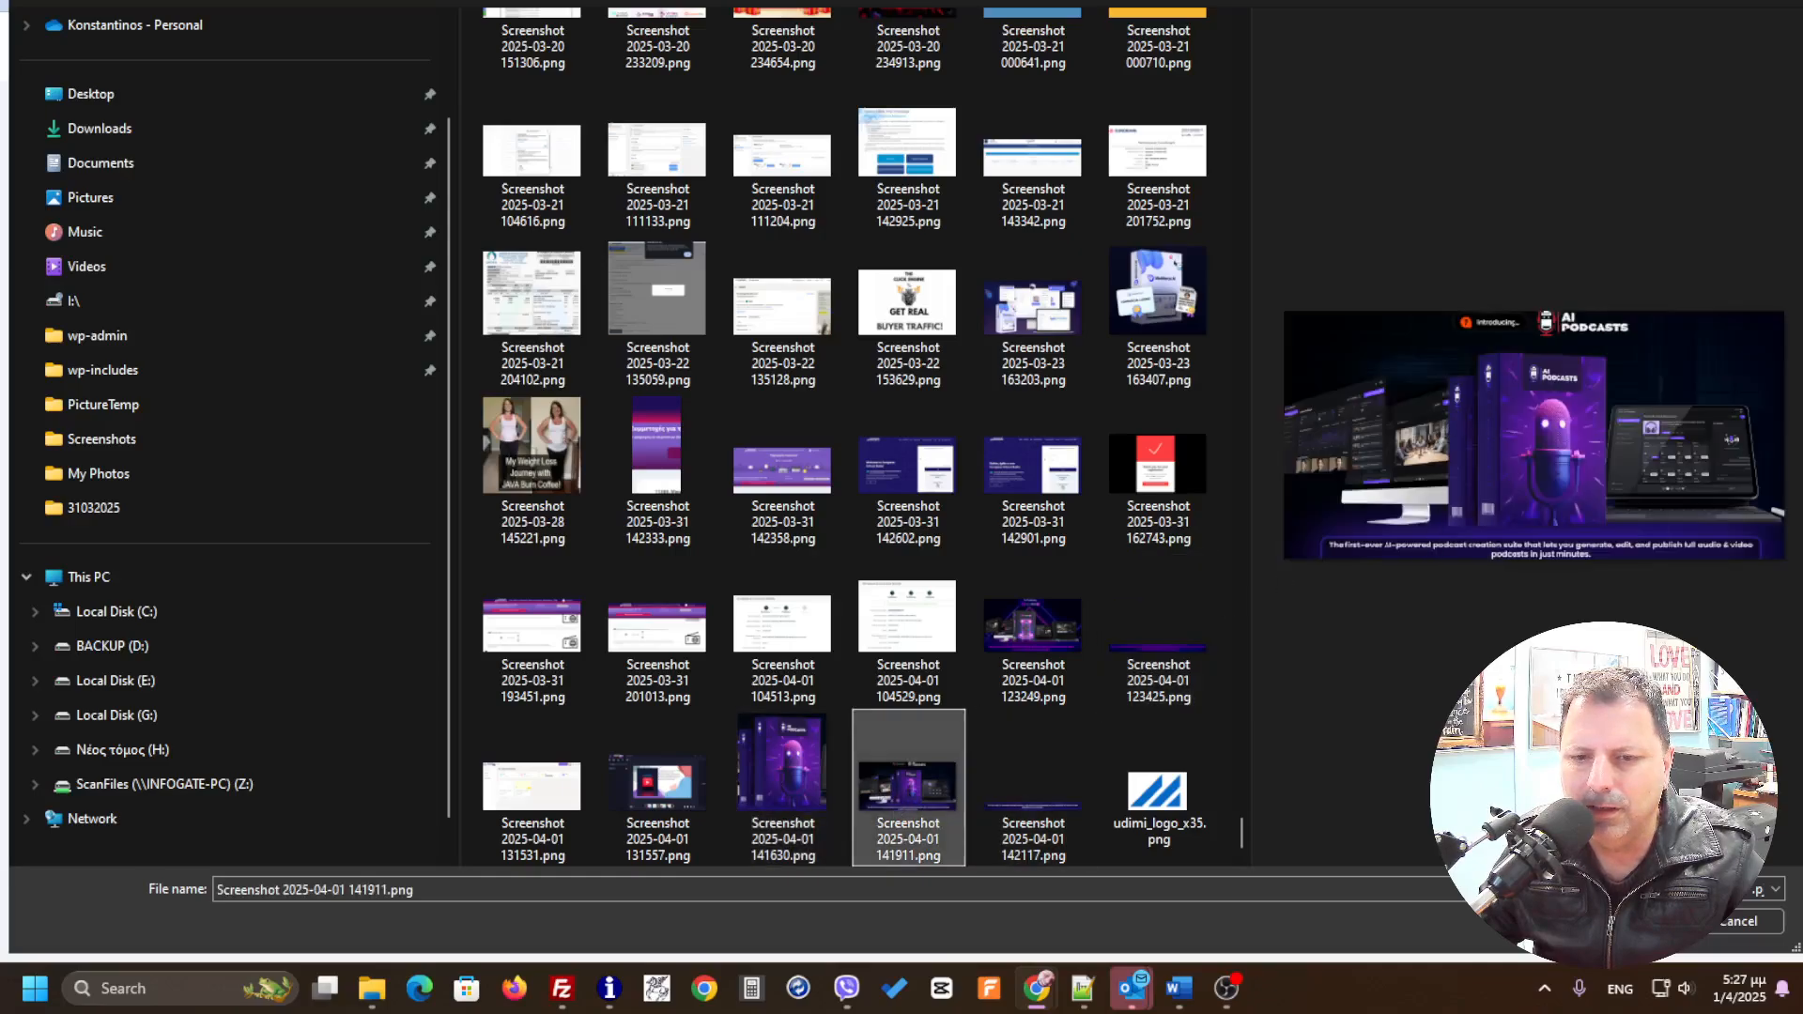
left_click(1638, 921)
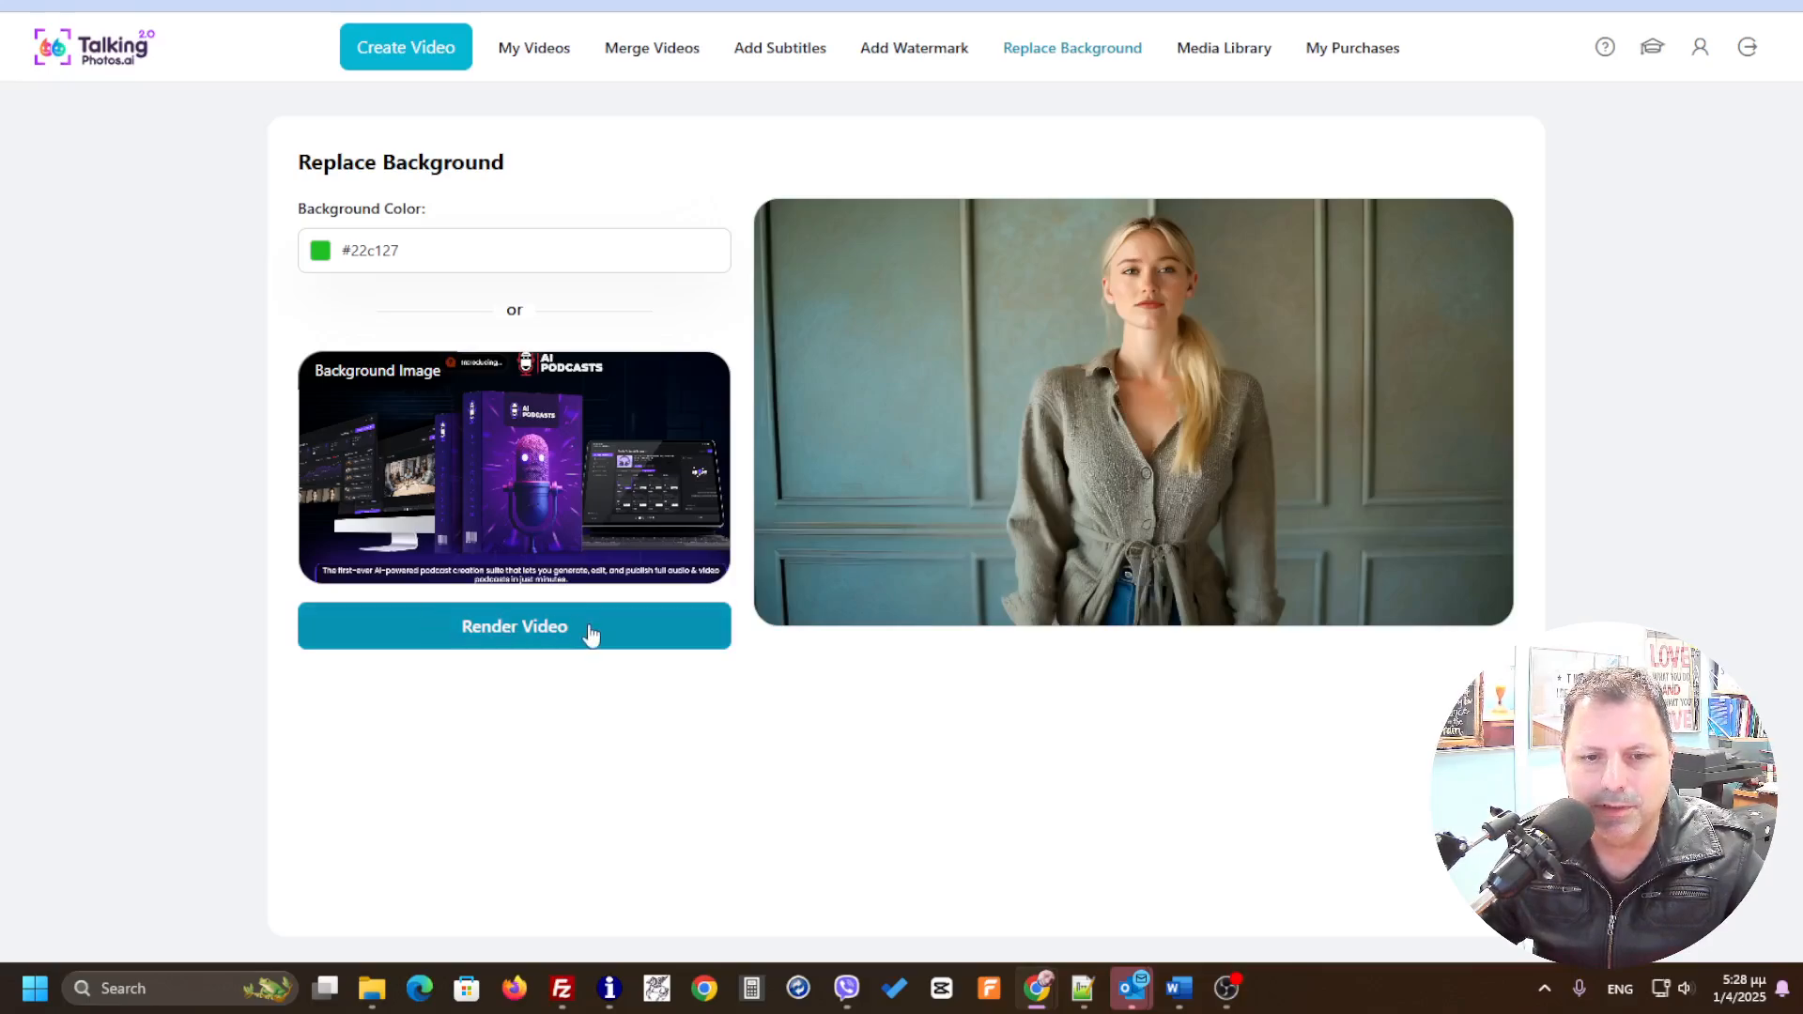
Step: Render the video as a project named PodcastAI_bg
left_click(561, 638)
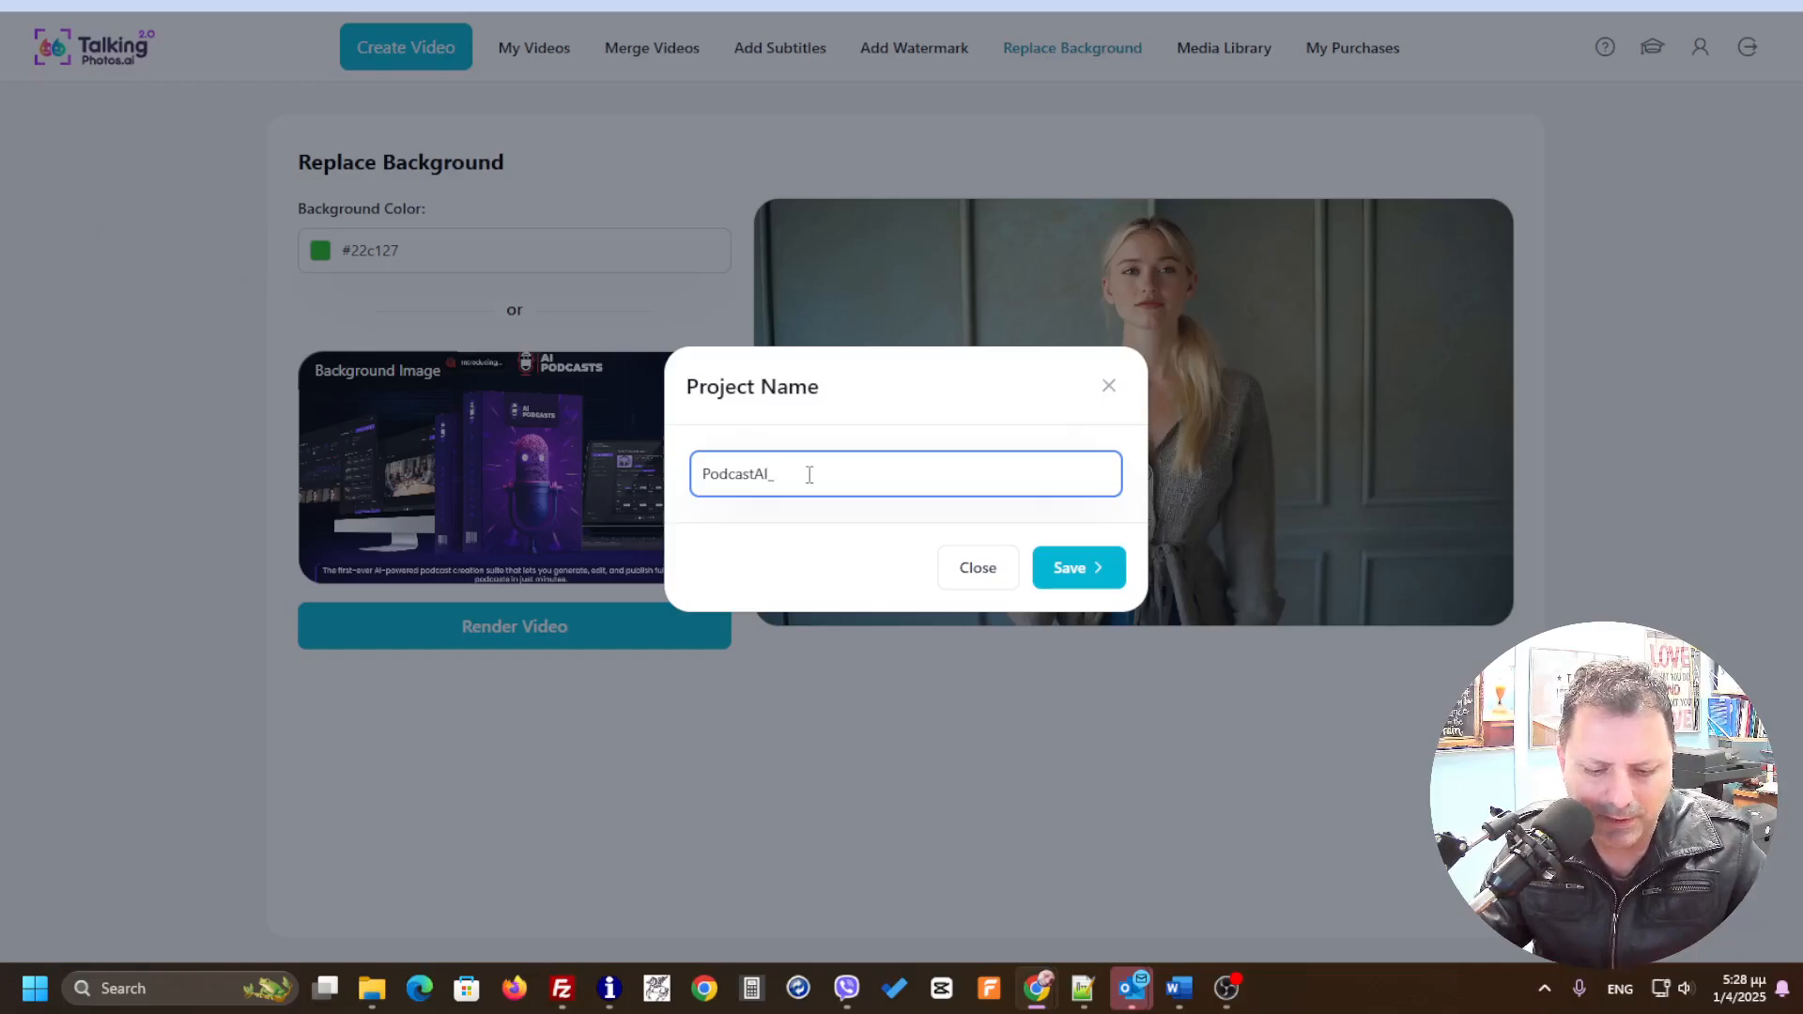
type("bg")
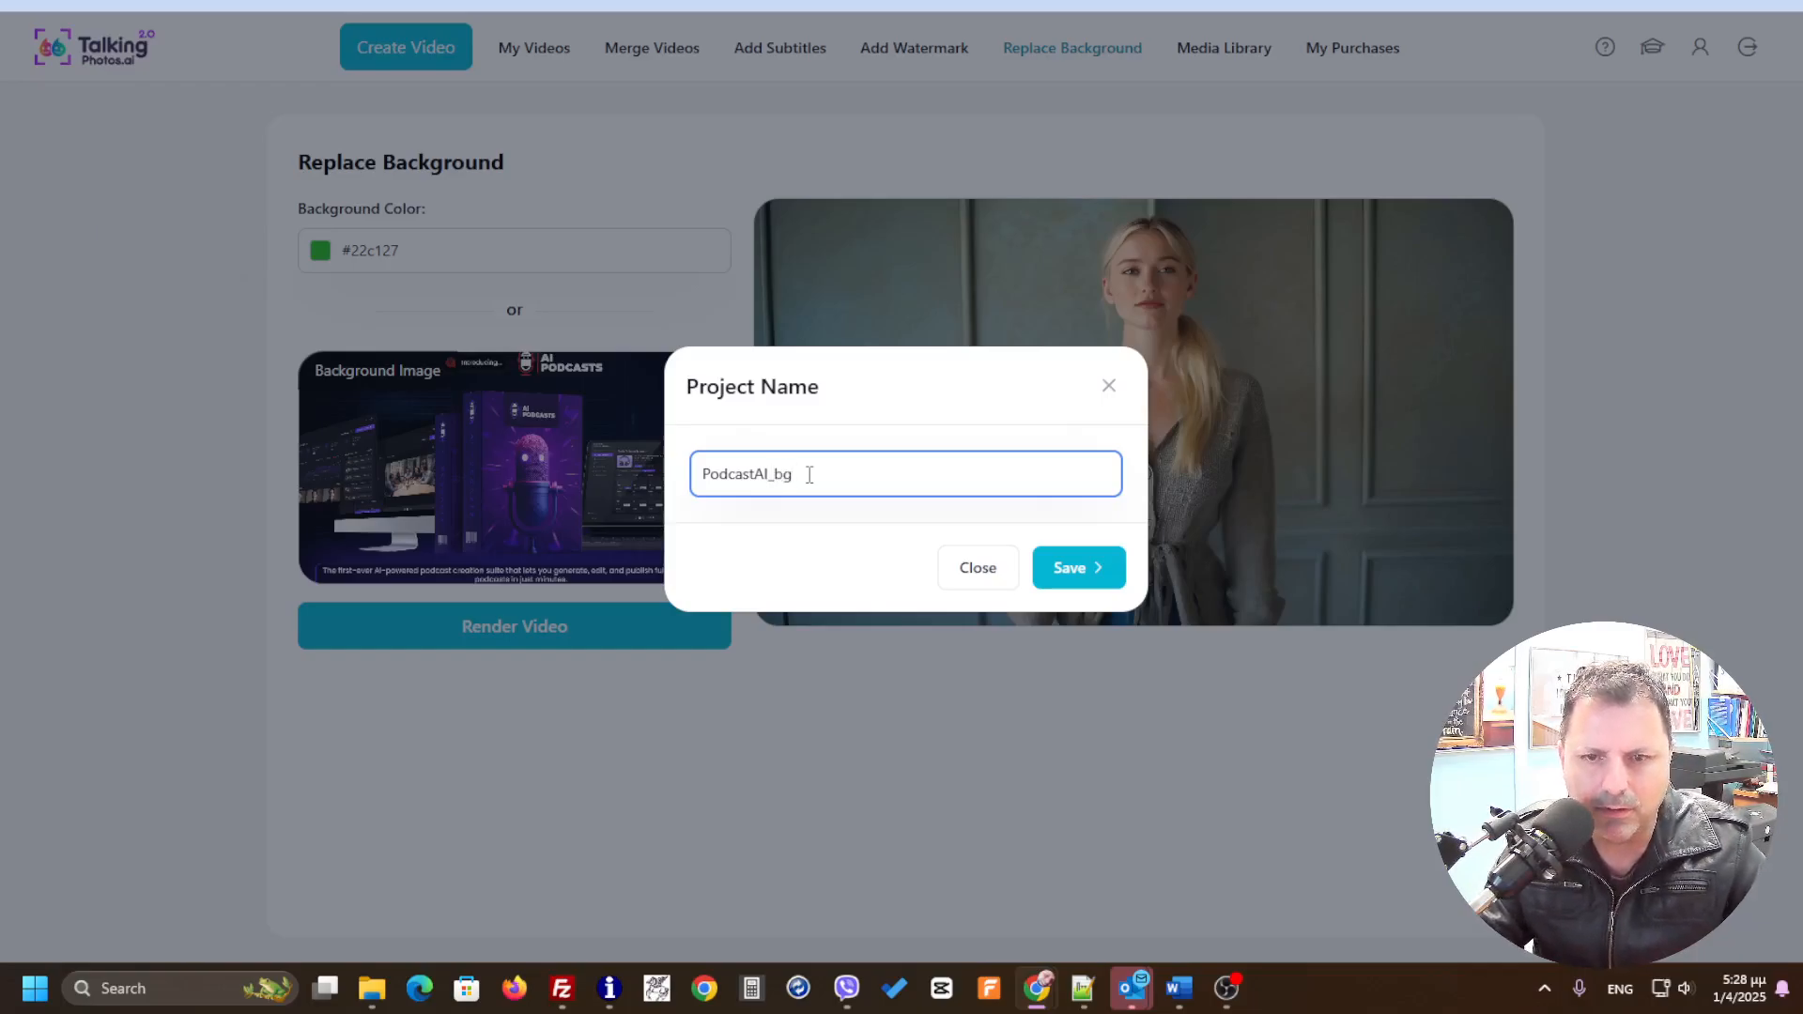
left_click(1079, 567)
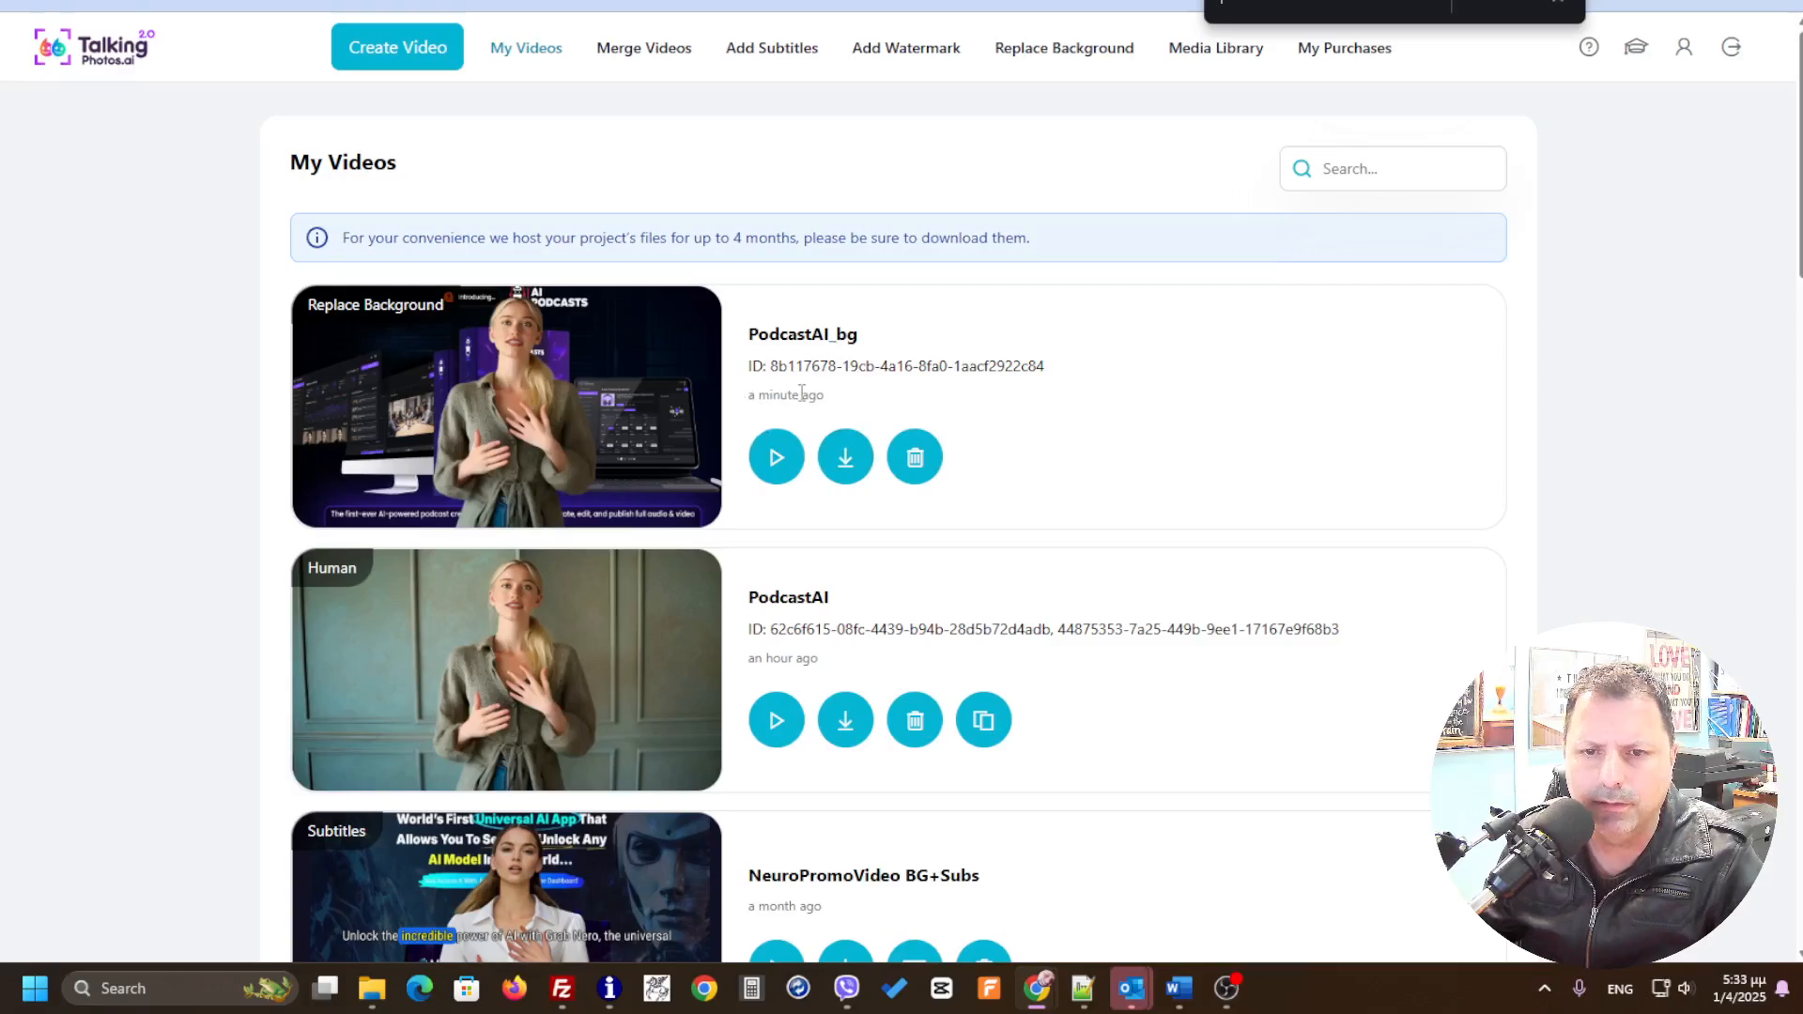
Step: Preview the rendered PodcastAI_bg video and close the player
left_click(777, 457)
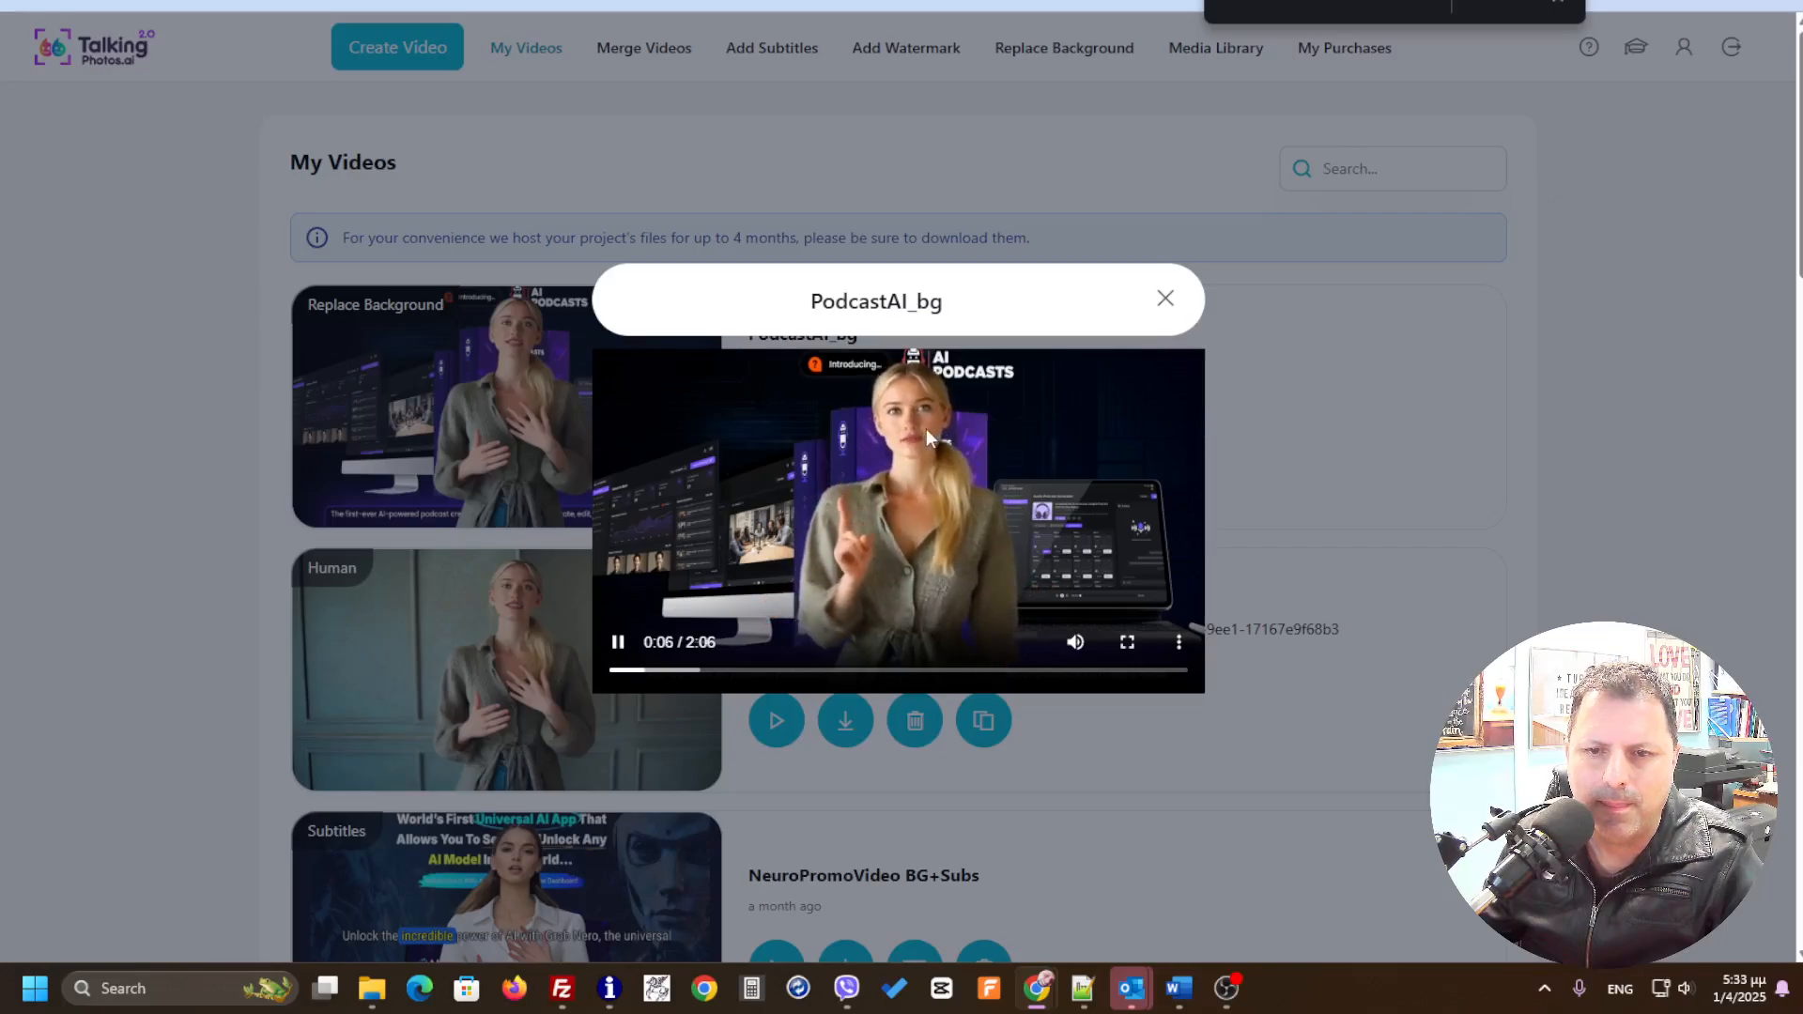
left_click(1161, 302)
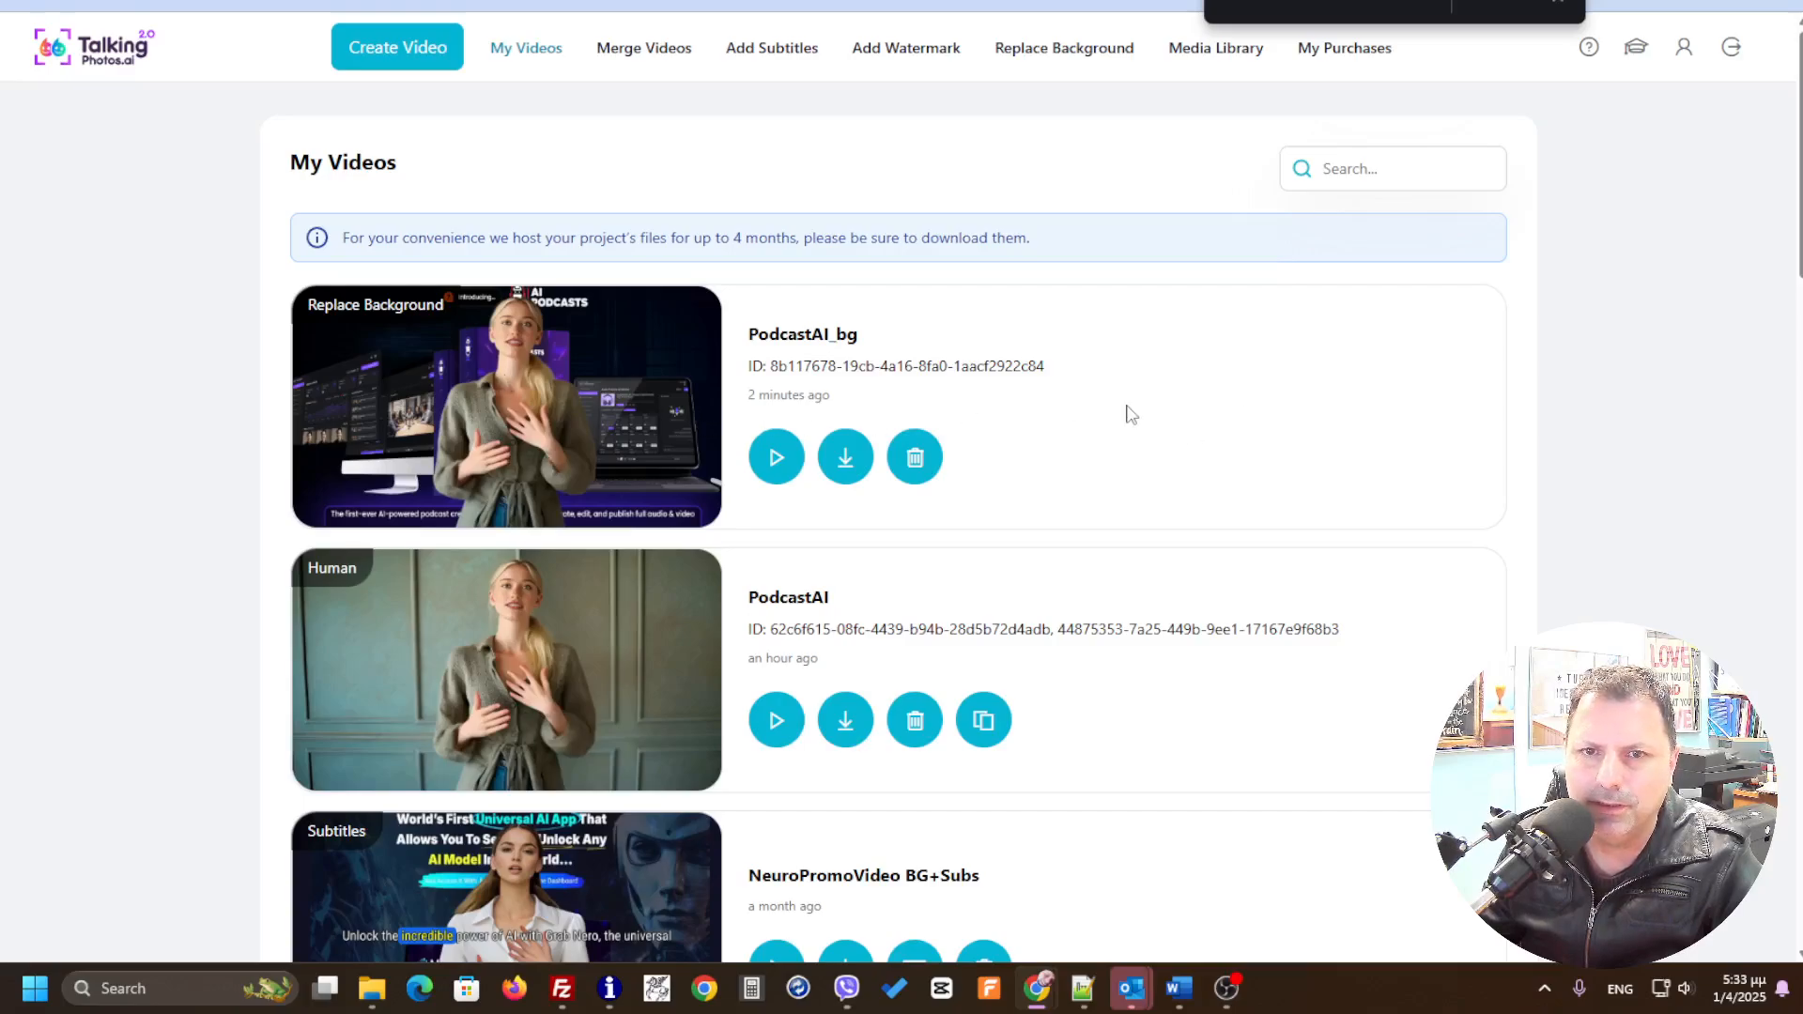
Step: Start adding subtitles and choose the PodcastAI_bg video as the source
left_click(776, 55)
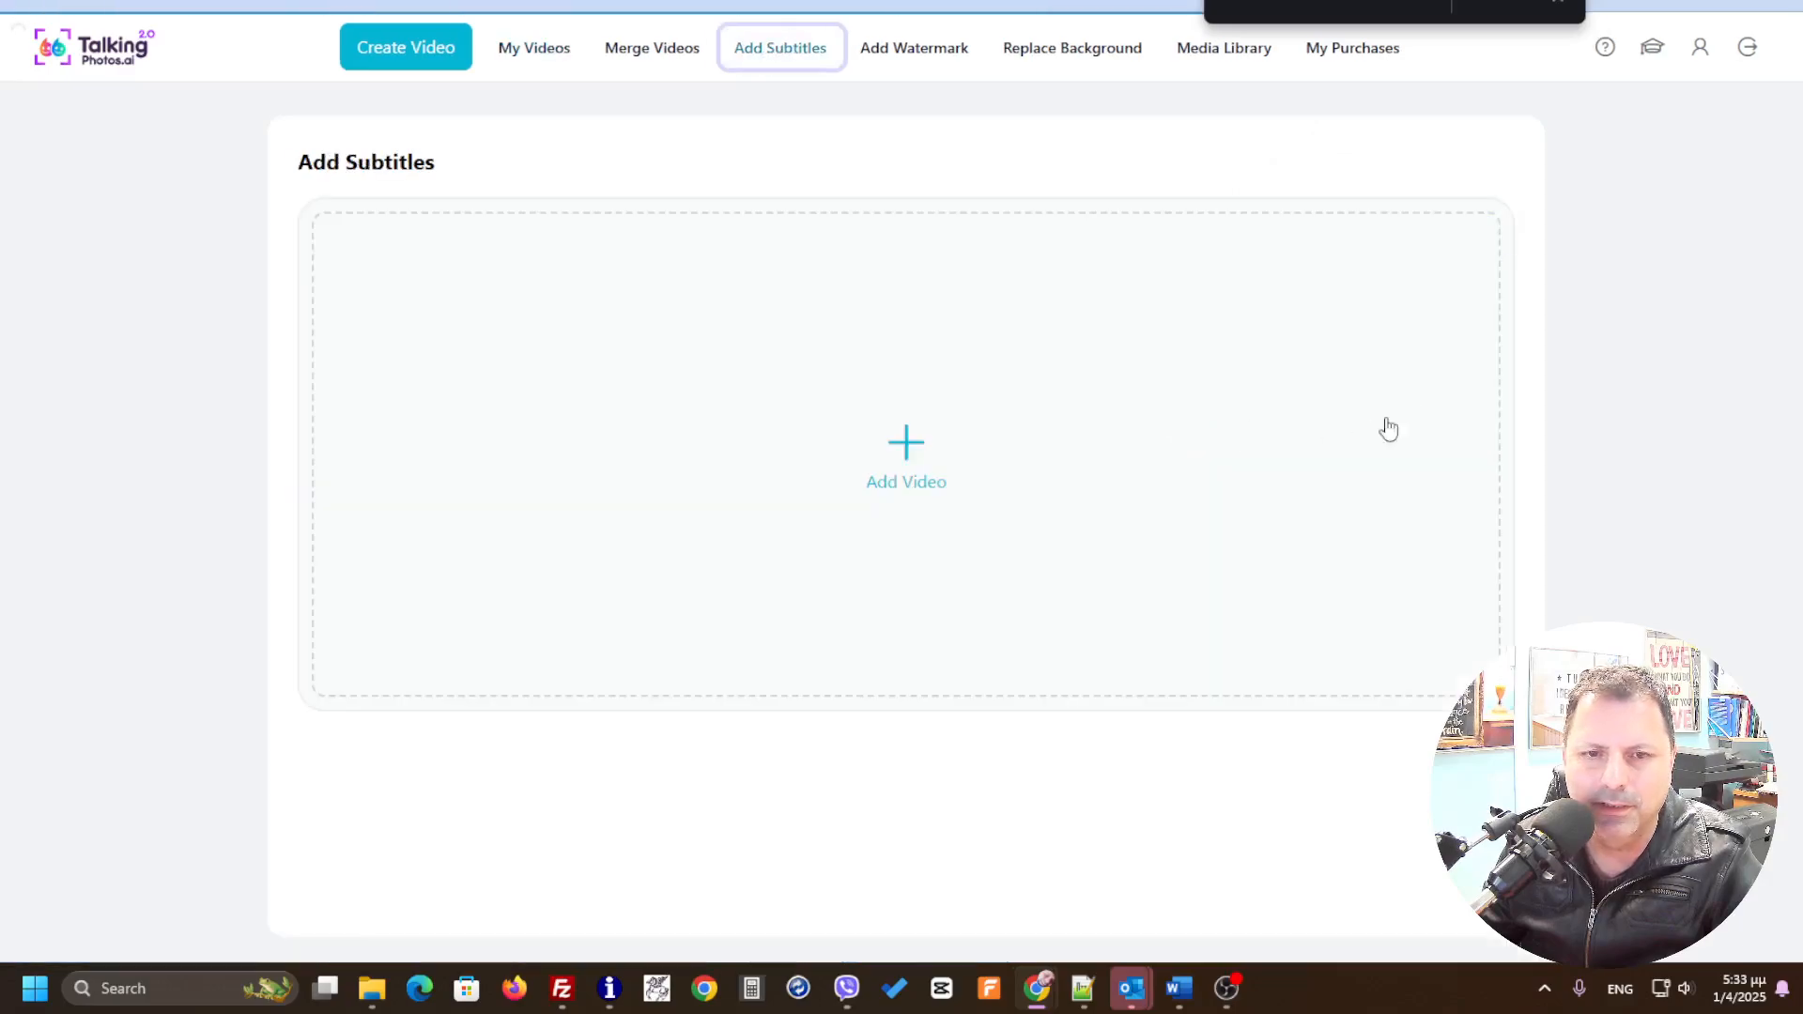
left_click(911, 453)
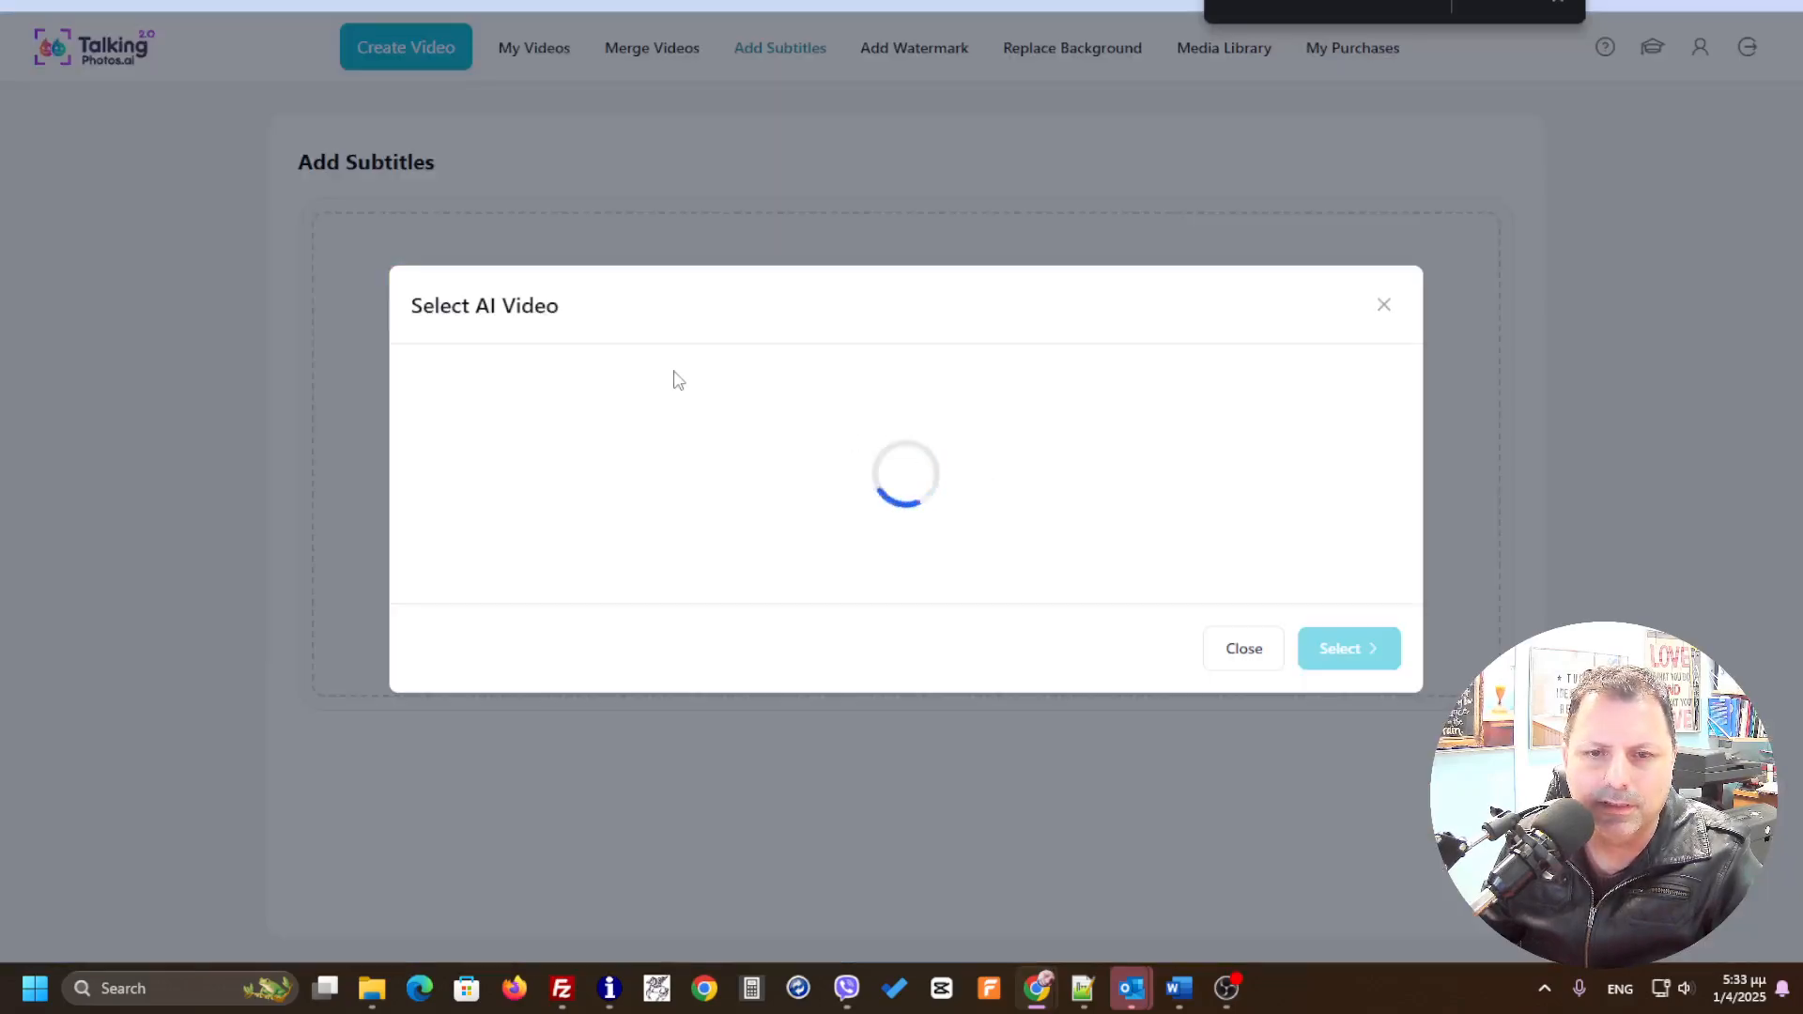
left_click(558, 291)
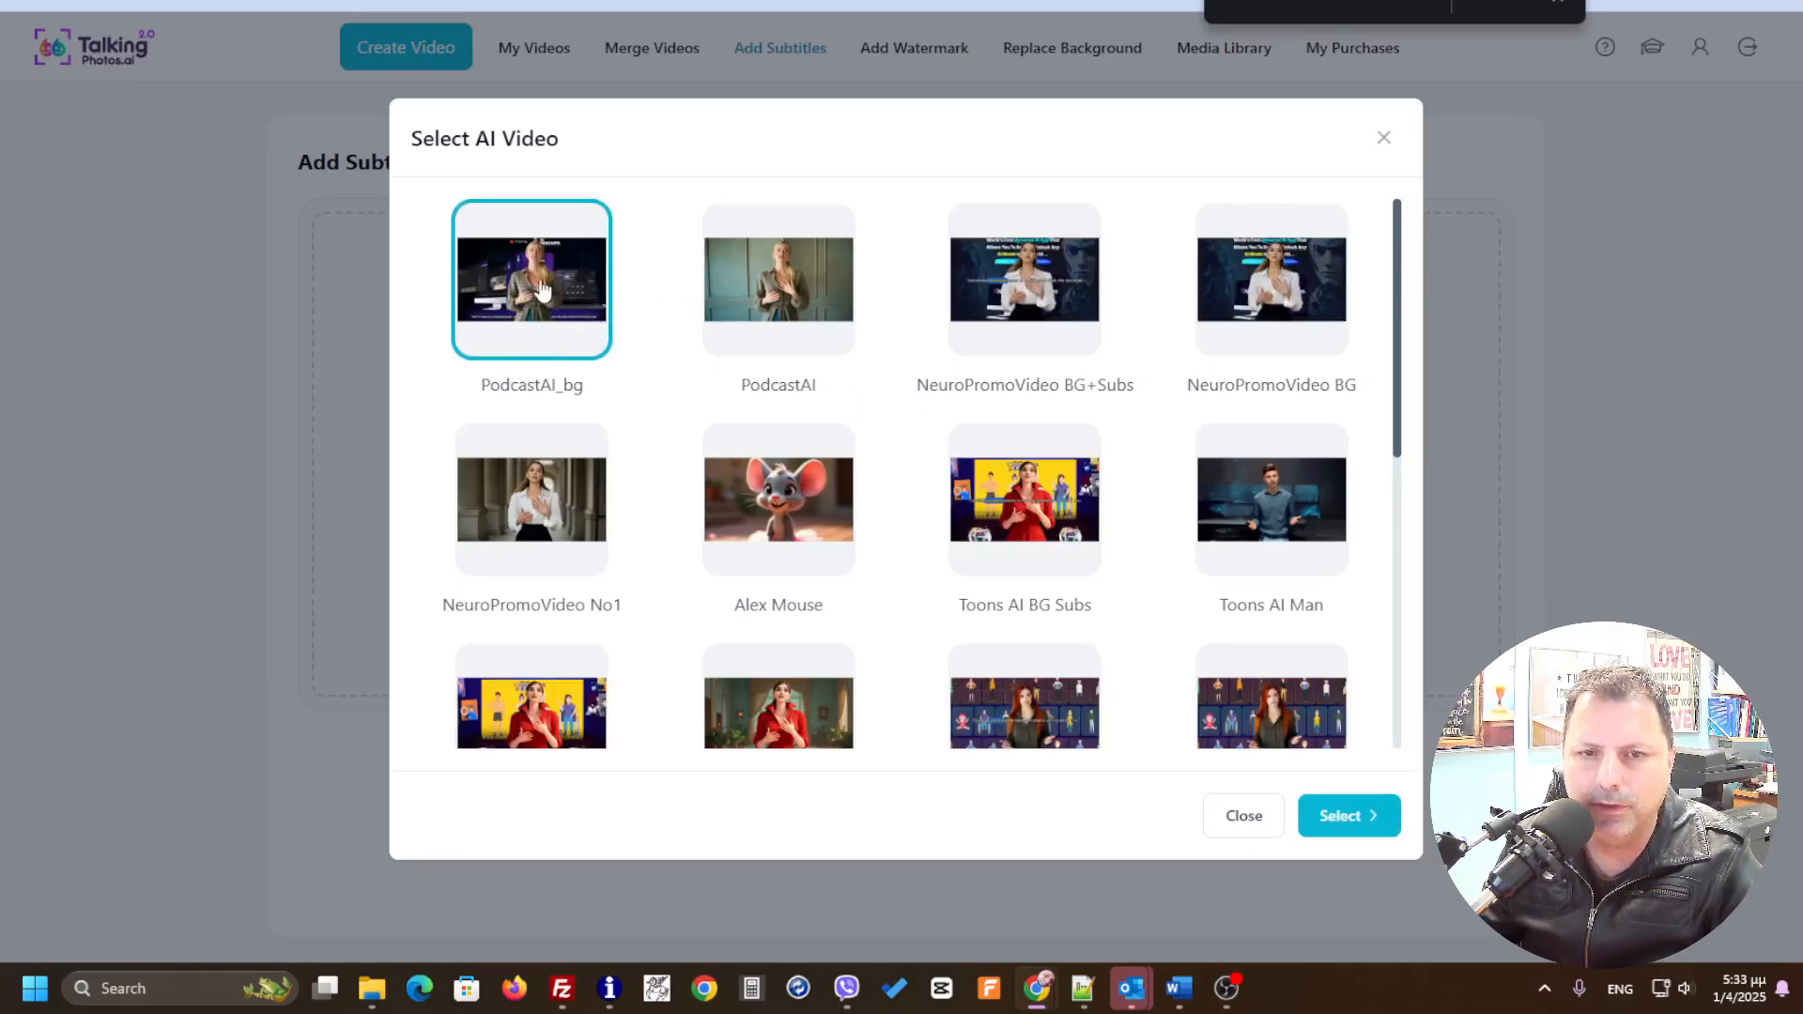
left_click(1339, 816)
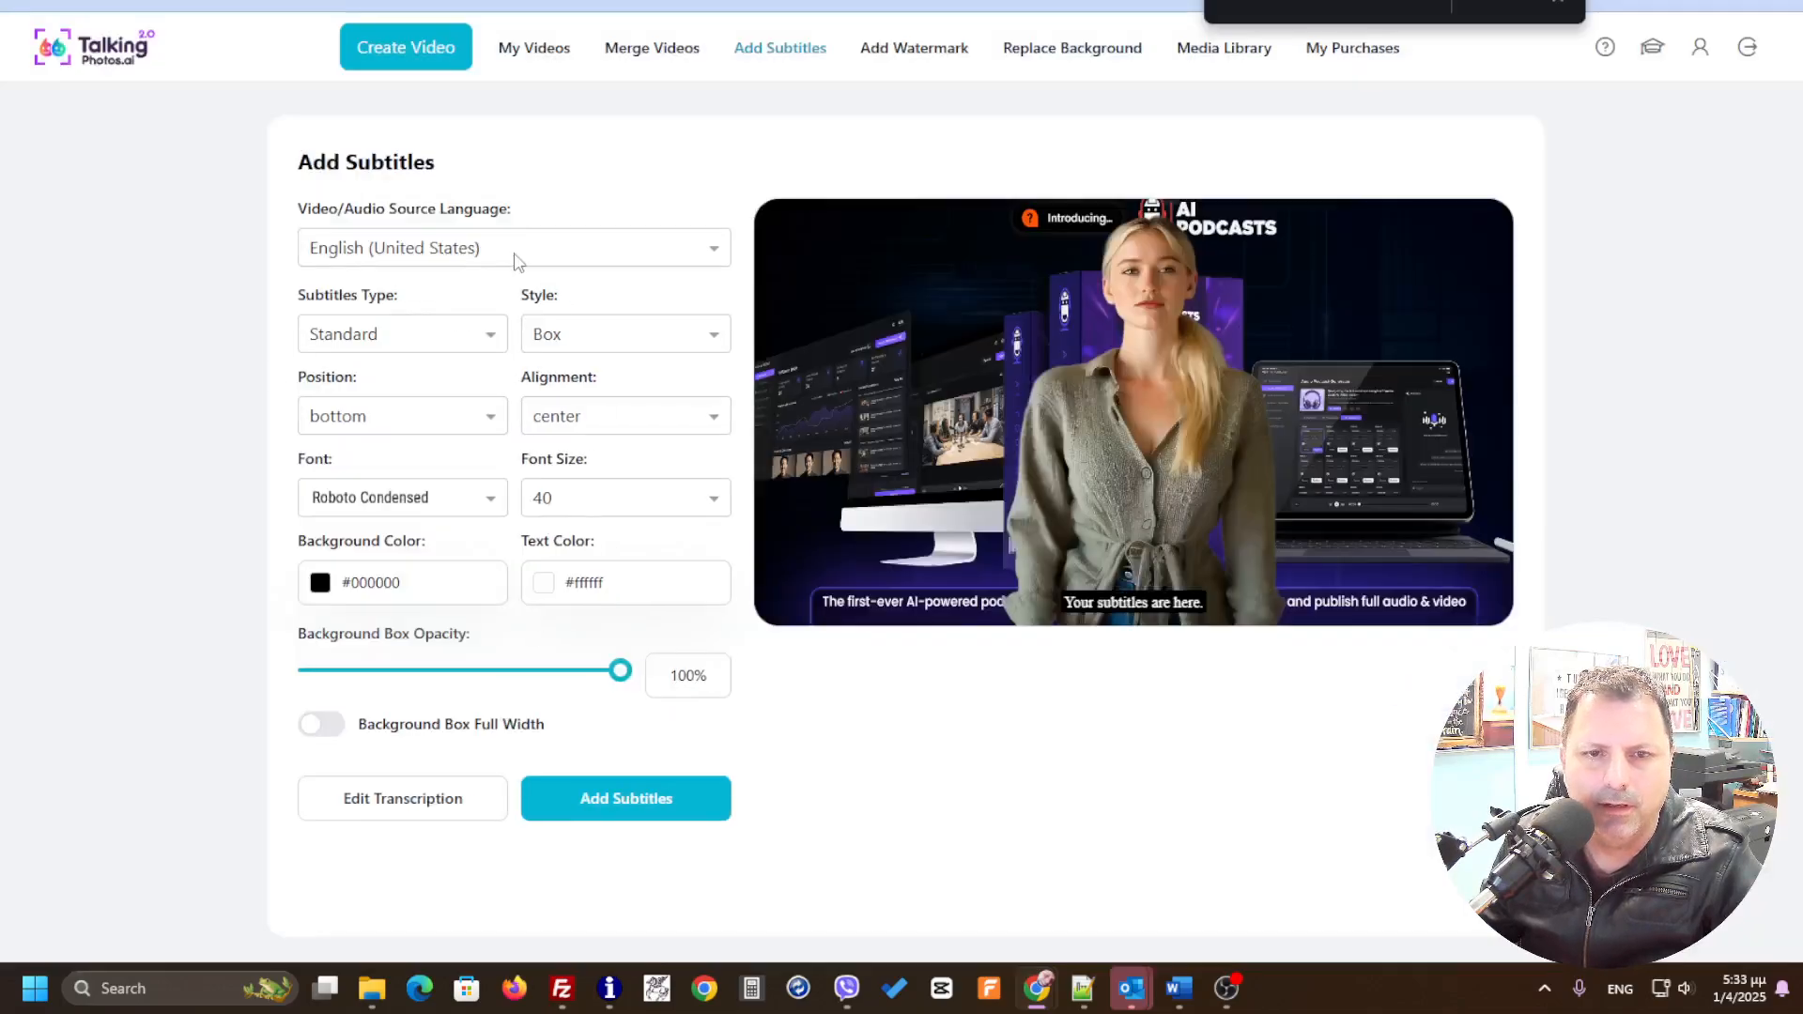
Step: Set the subtitles type to Animated and the style to Stroke
left_click(437, 340)
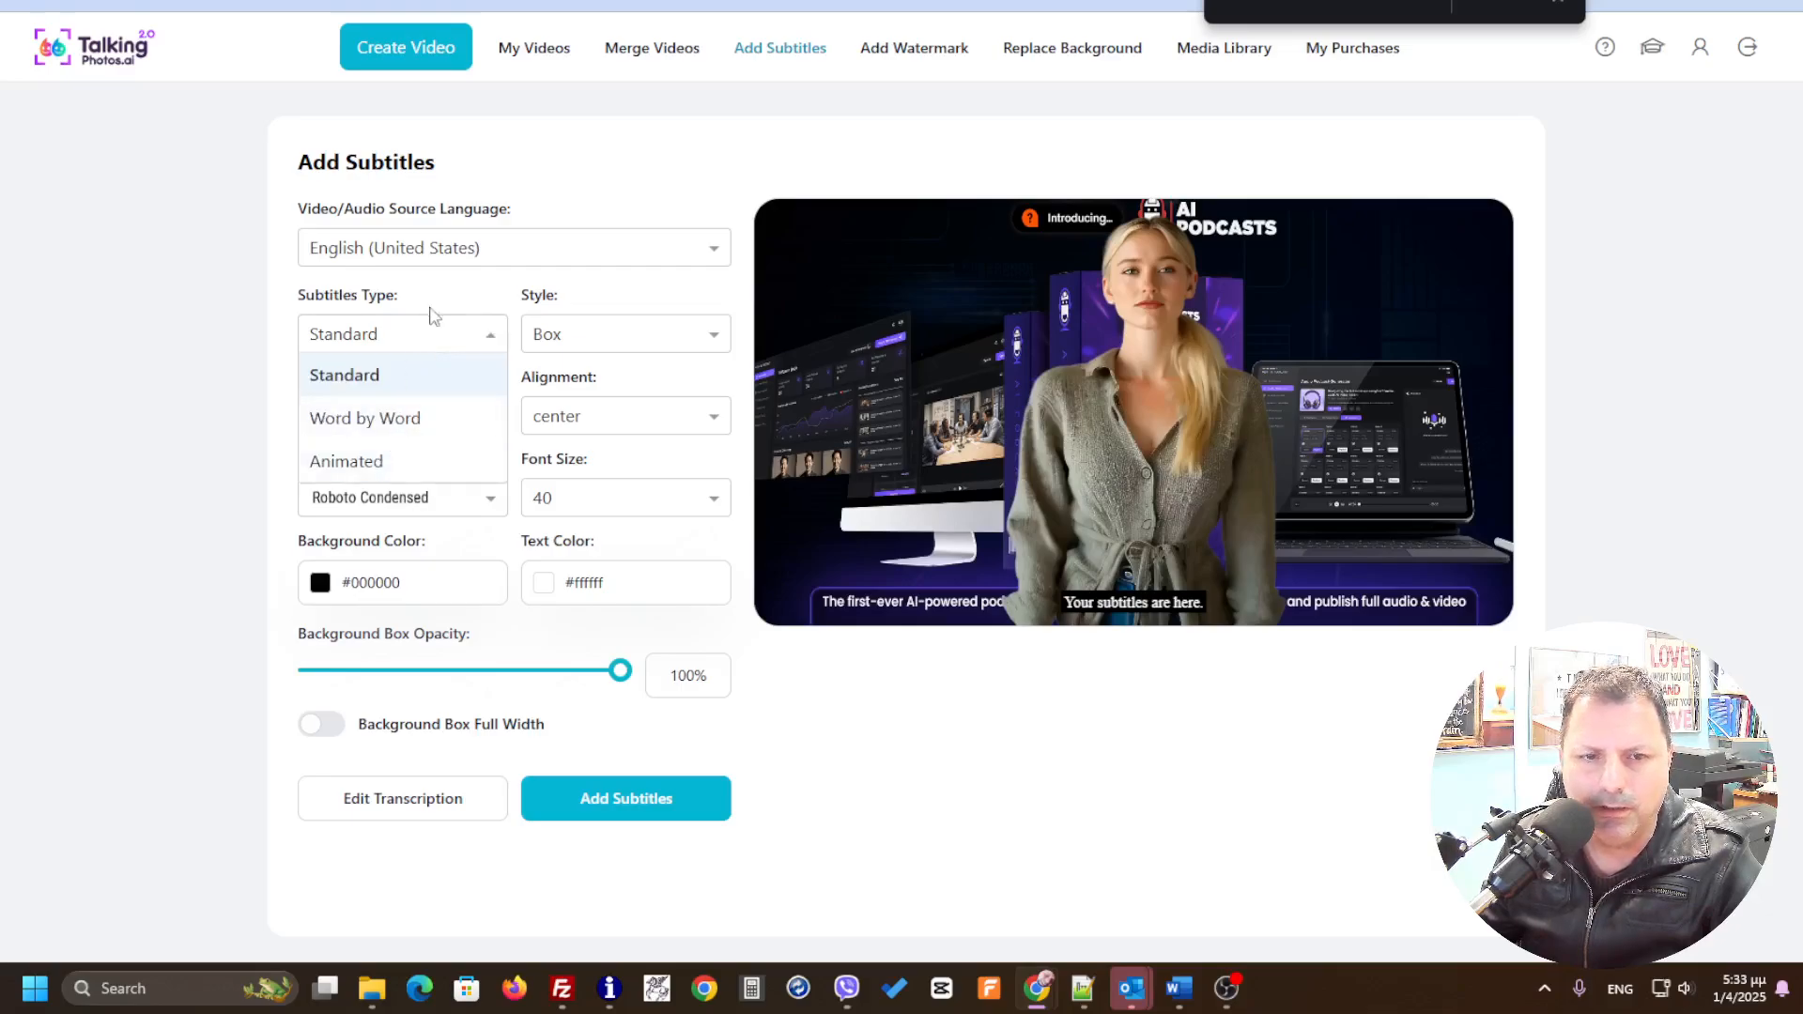
left_click(370, 464)
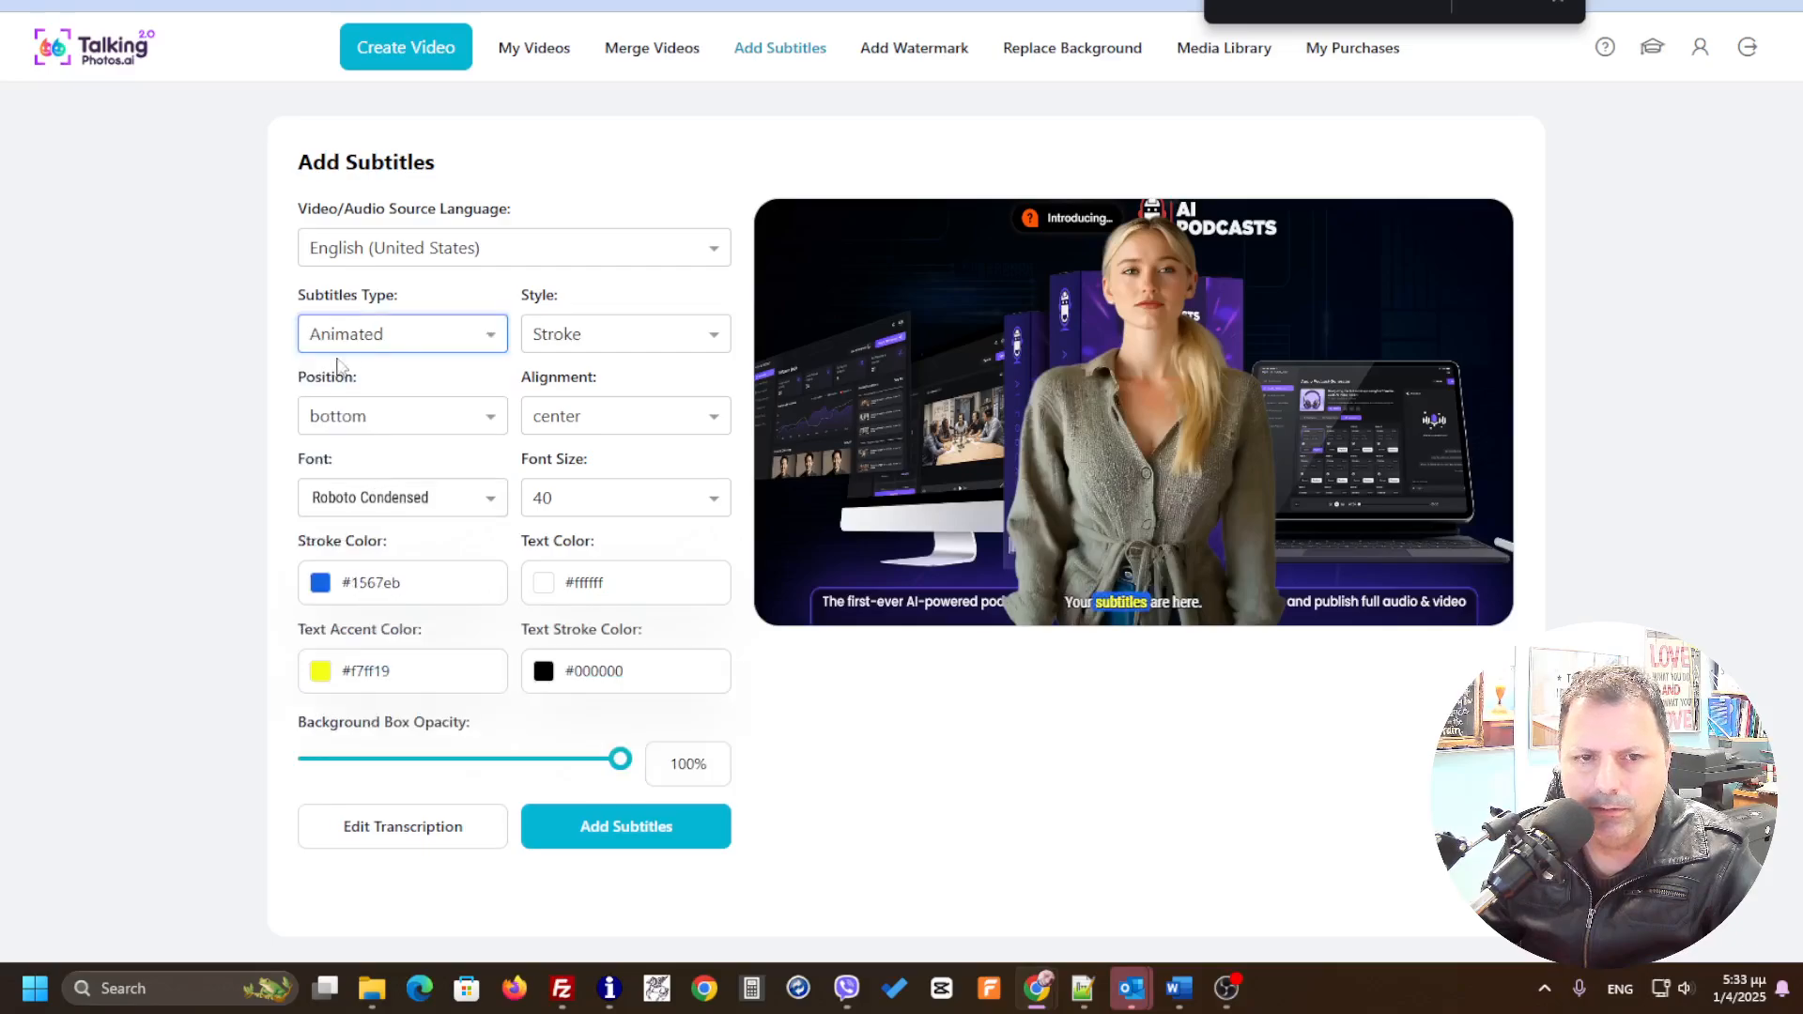
left_click(620, 349)
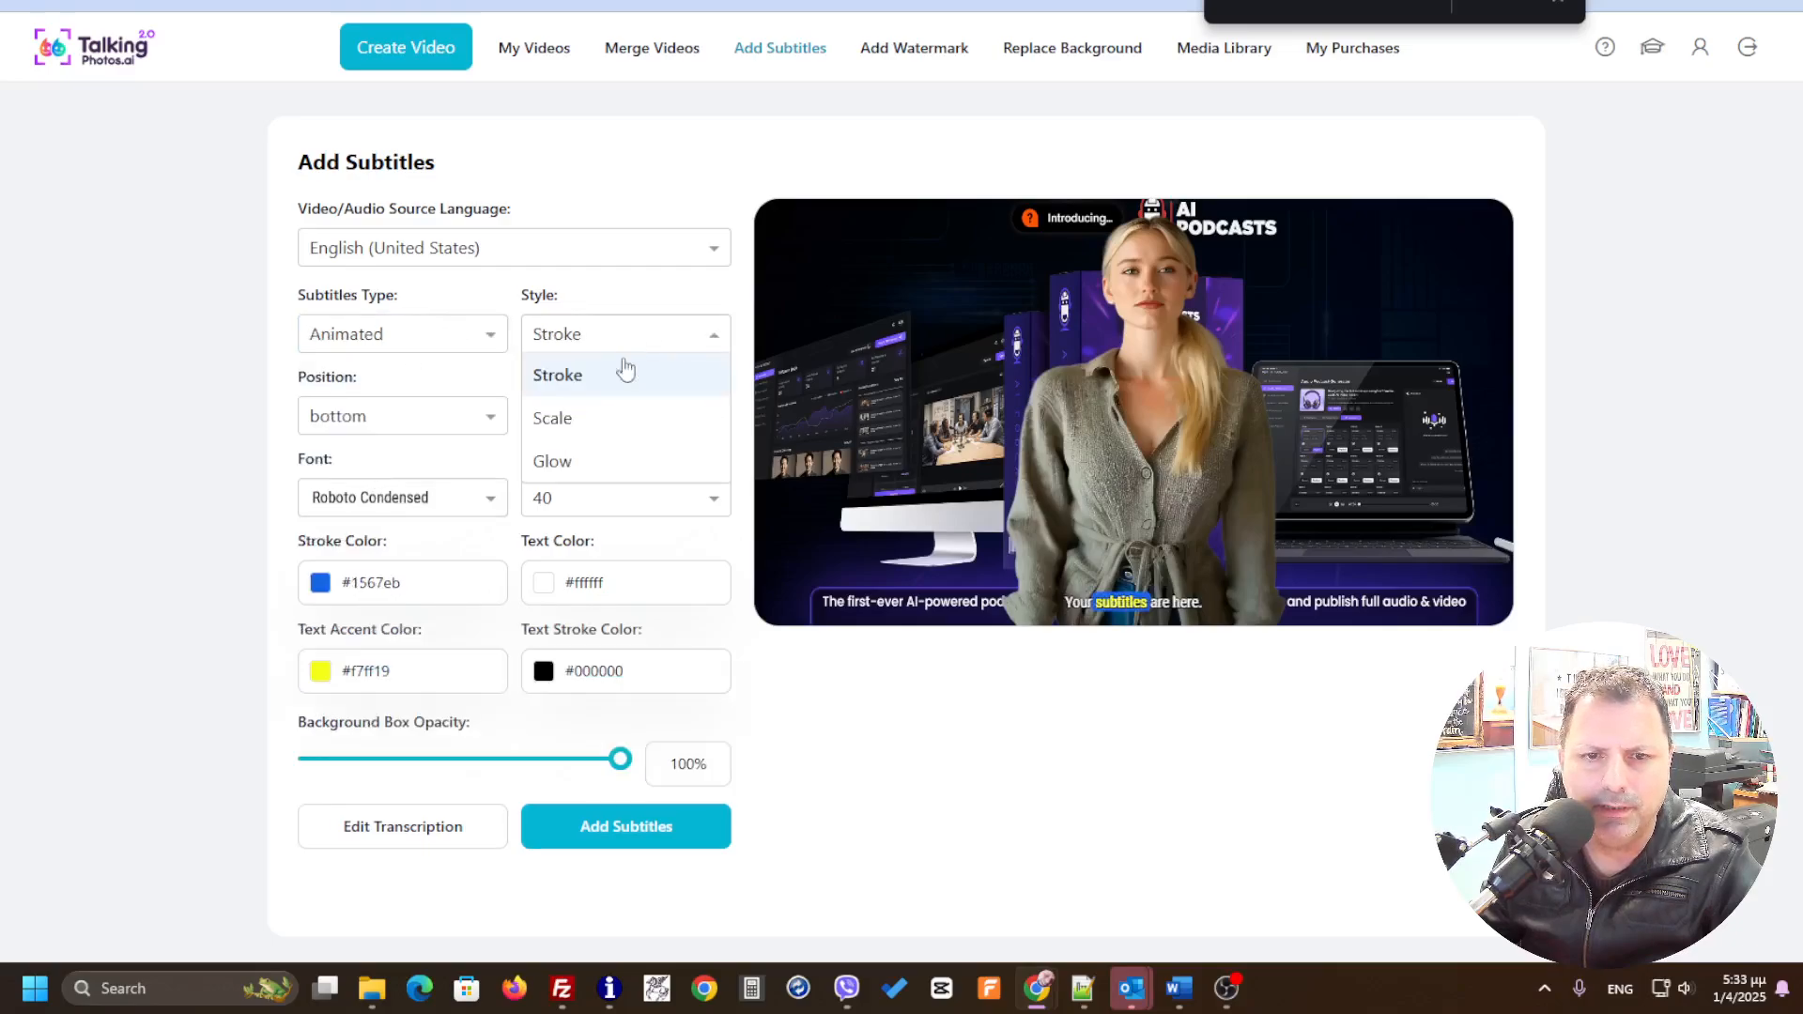
left_click(599, 462)
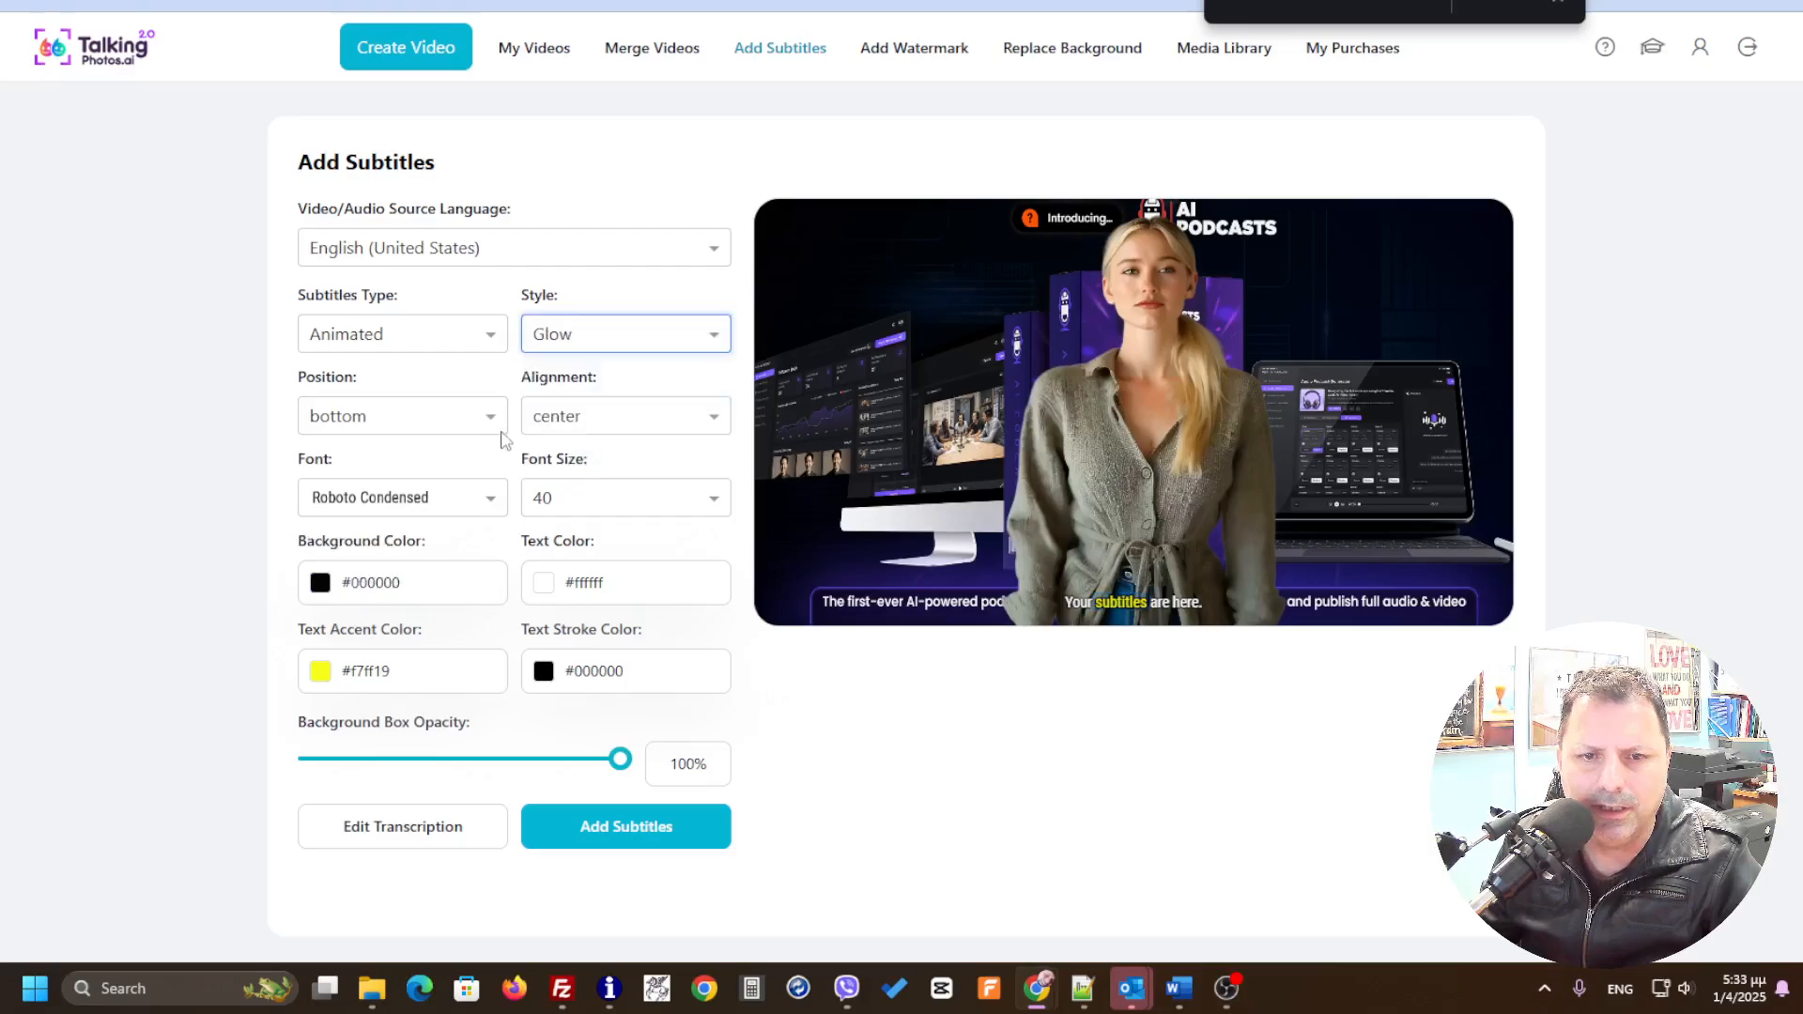
left_click(653, 415)
left_click(654, 339)
left_click(605, 376)
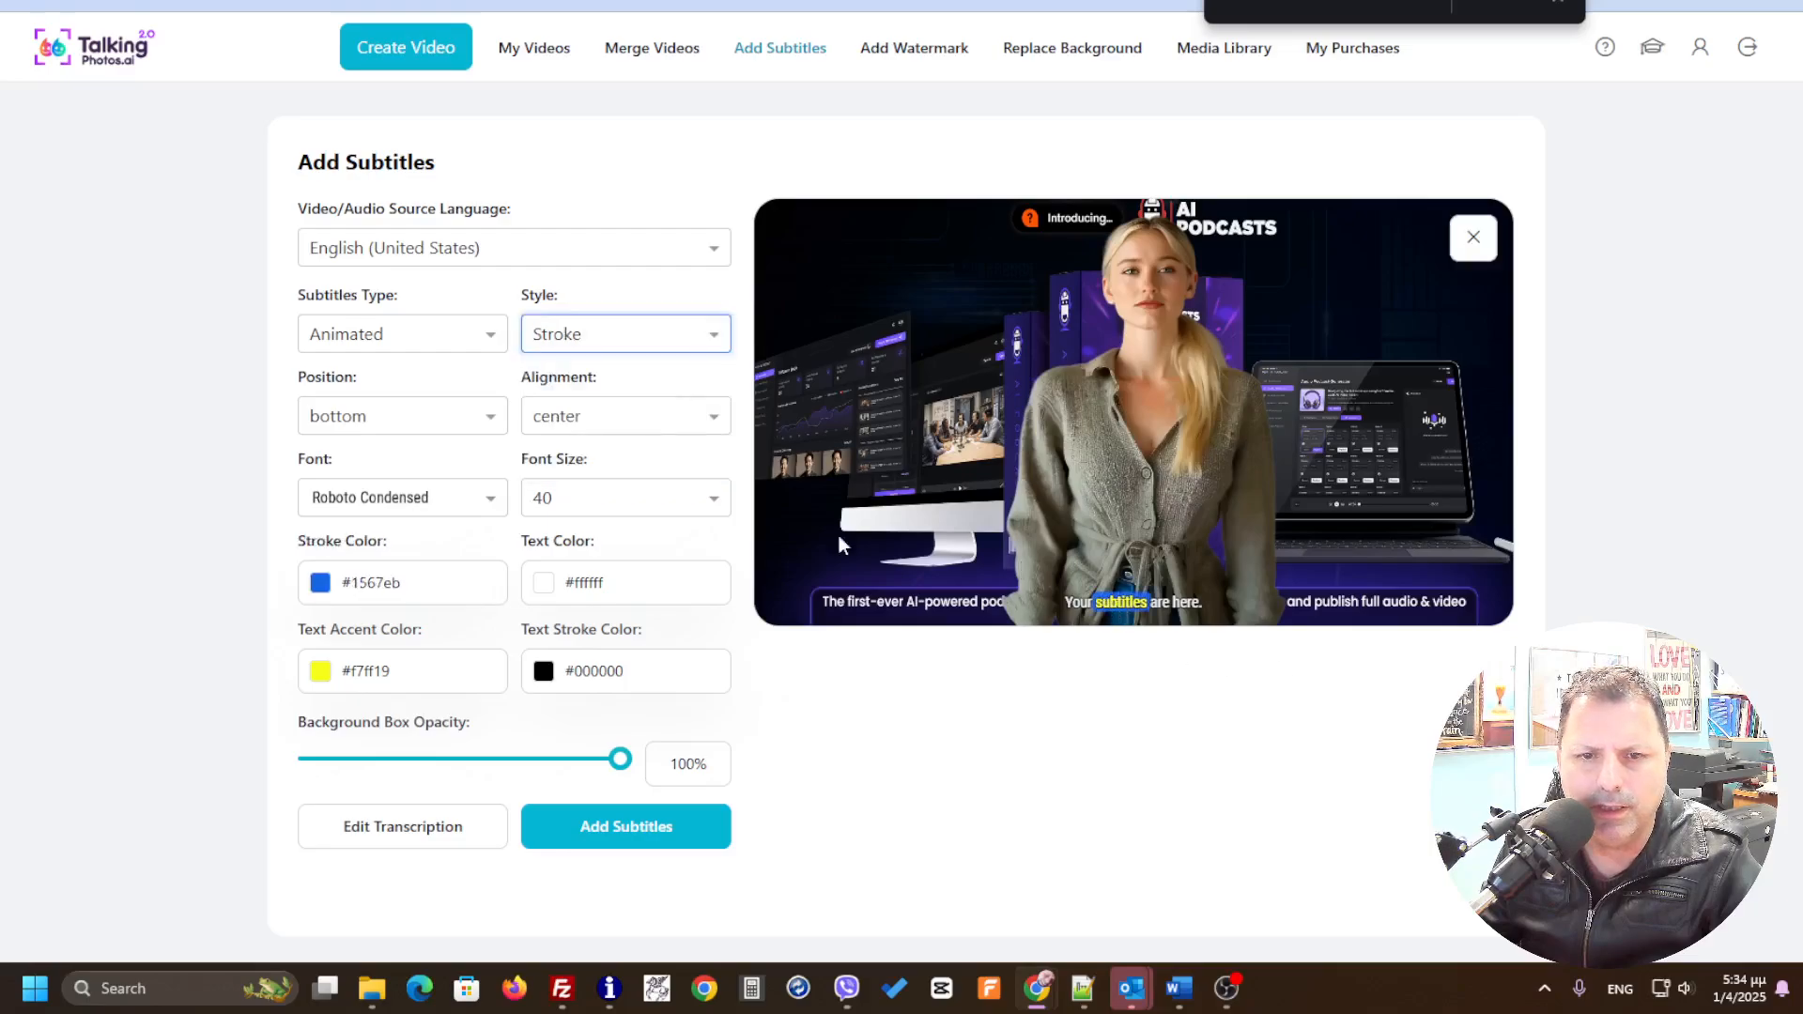
left_click(647, 427)
left_click(647, 428)
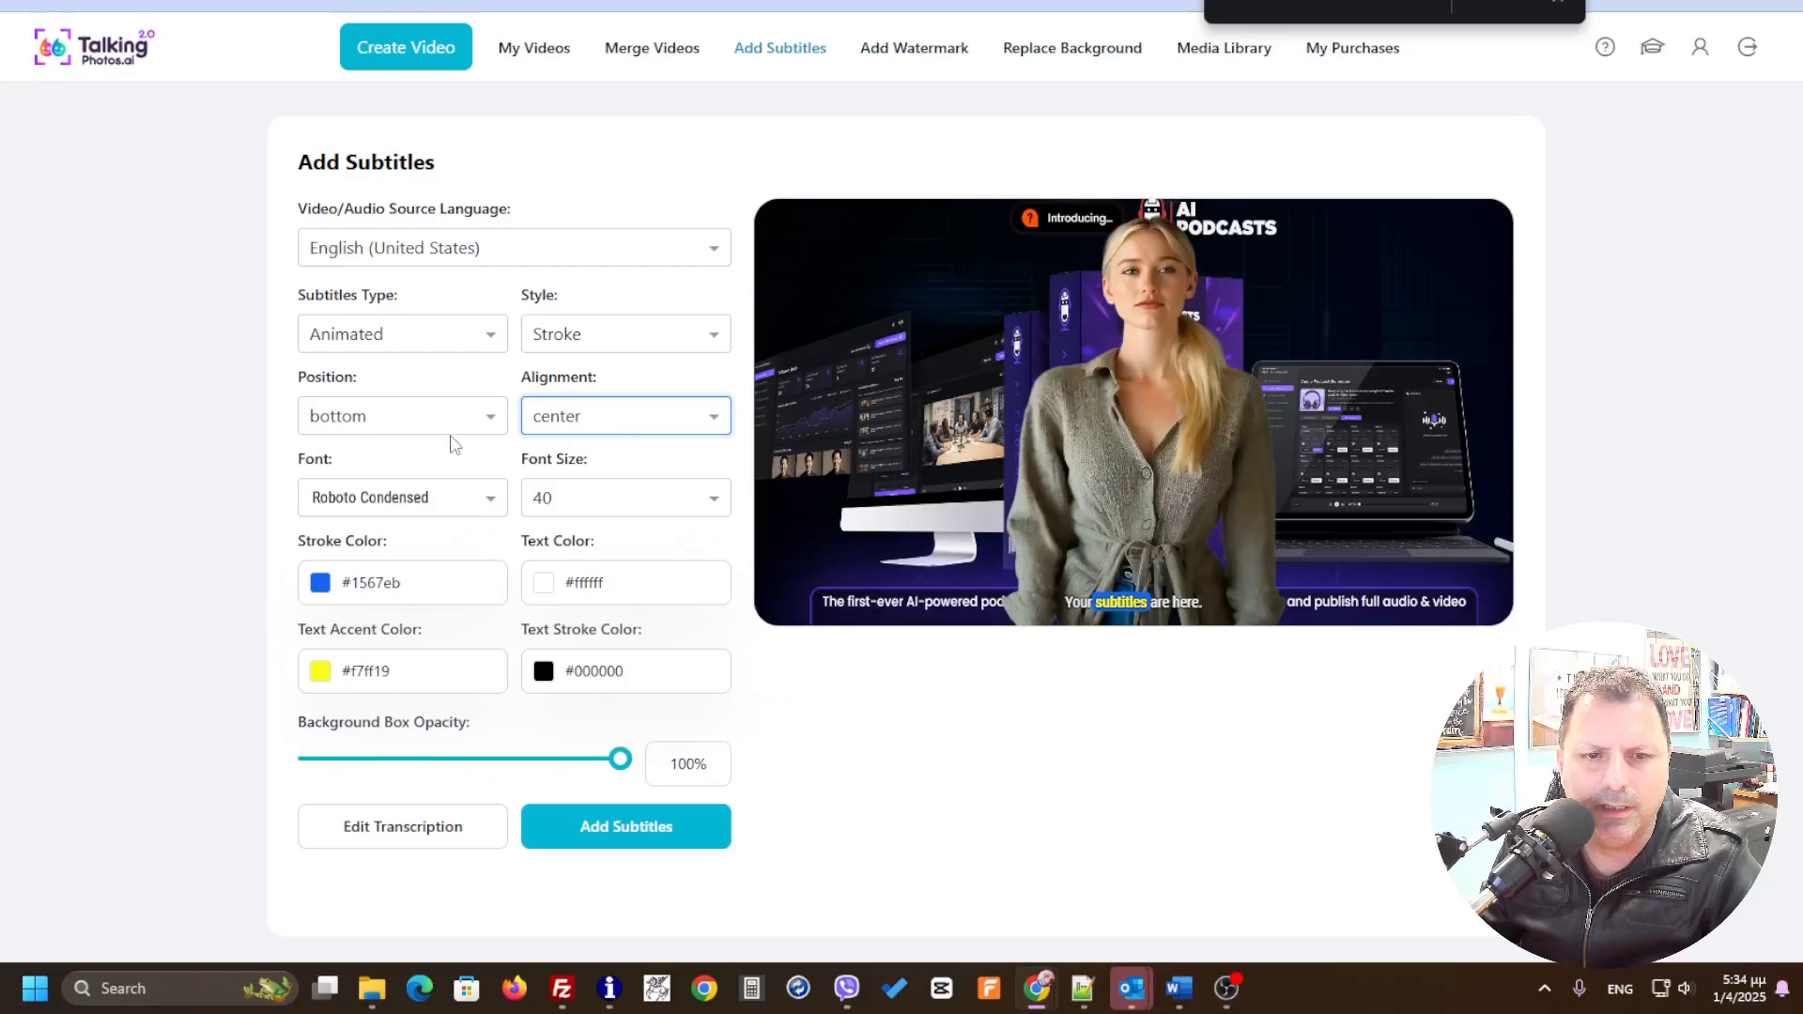
Step: Set the subtitle font size to 60 and the position to center
left_click(677, 498)
left_click_drag(728, 578, 736, 672)
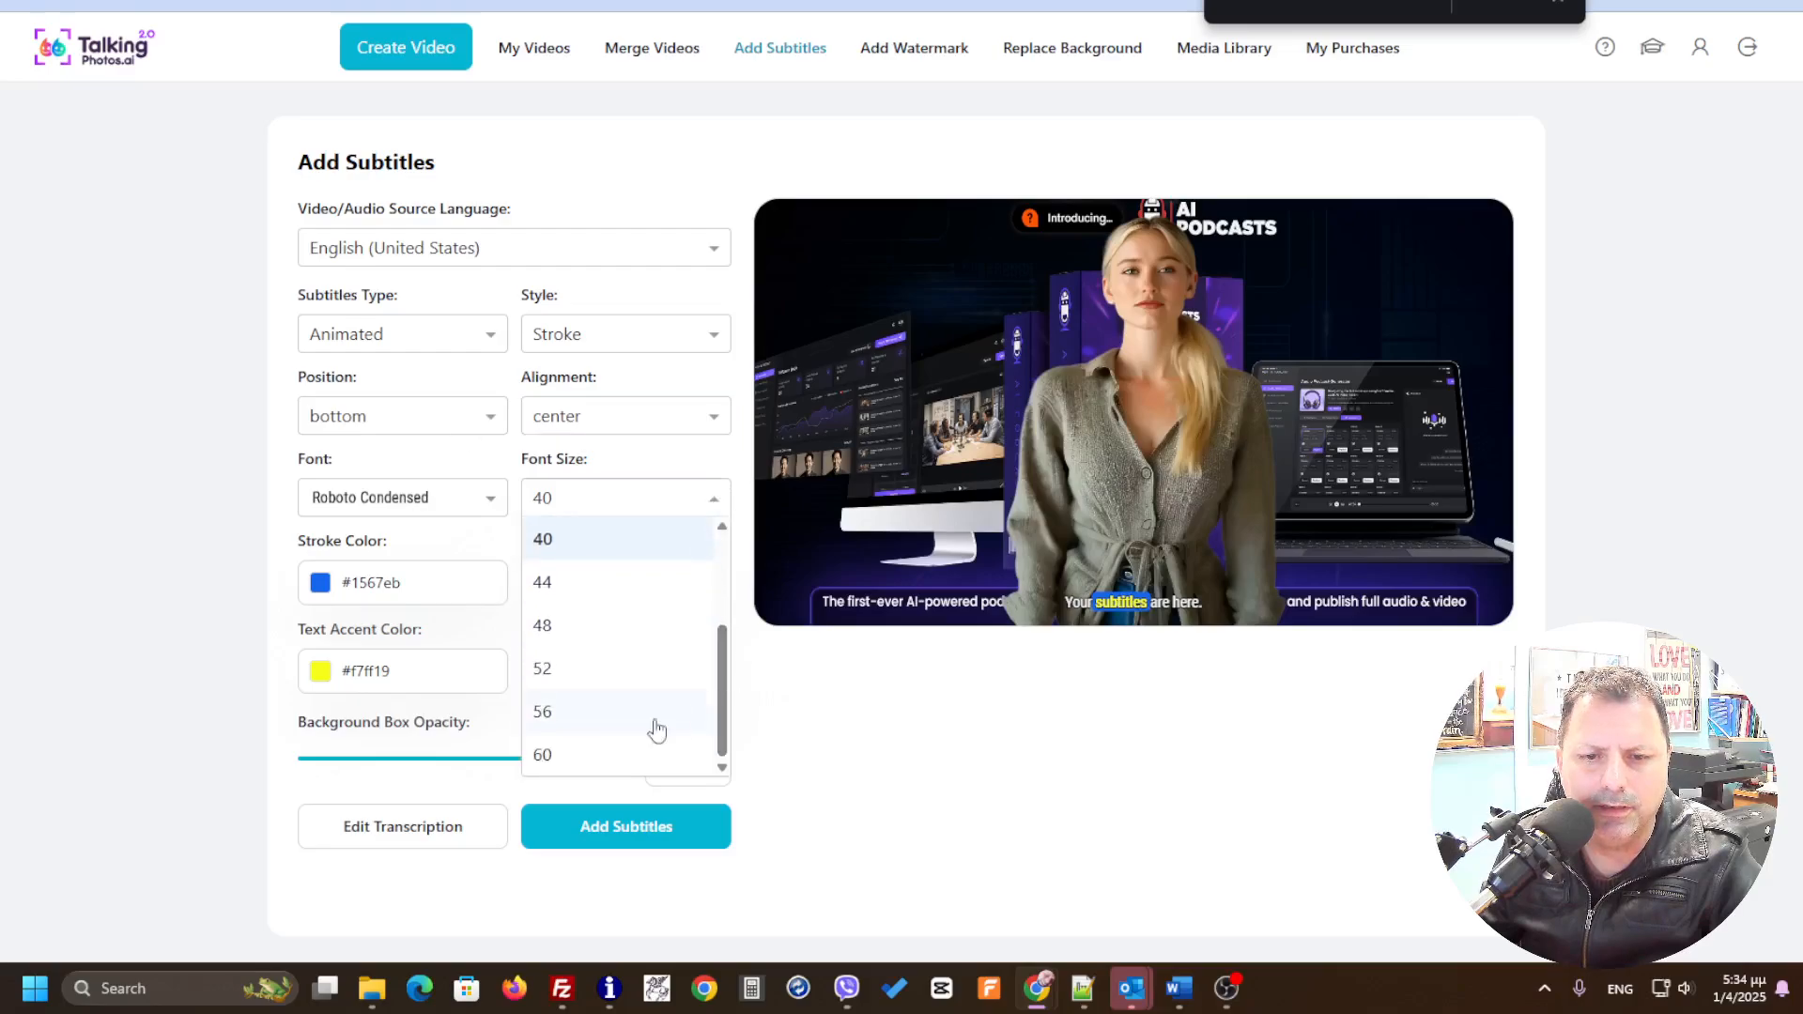
left_click(611, 754)
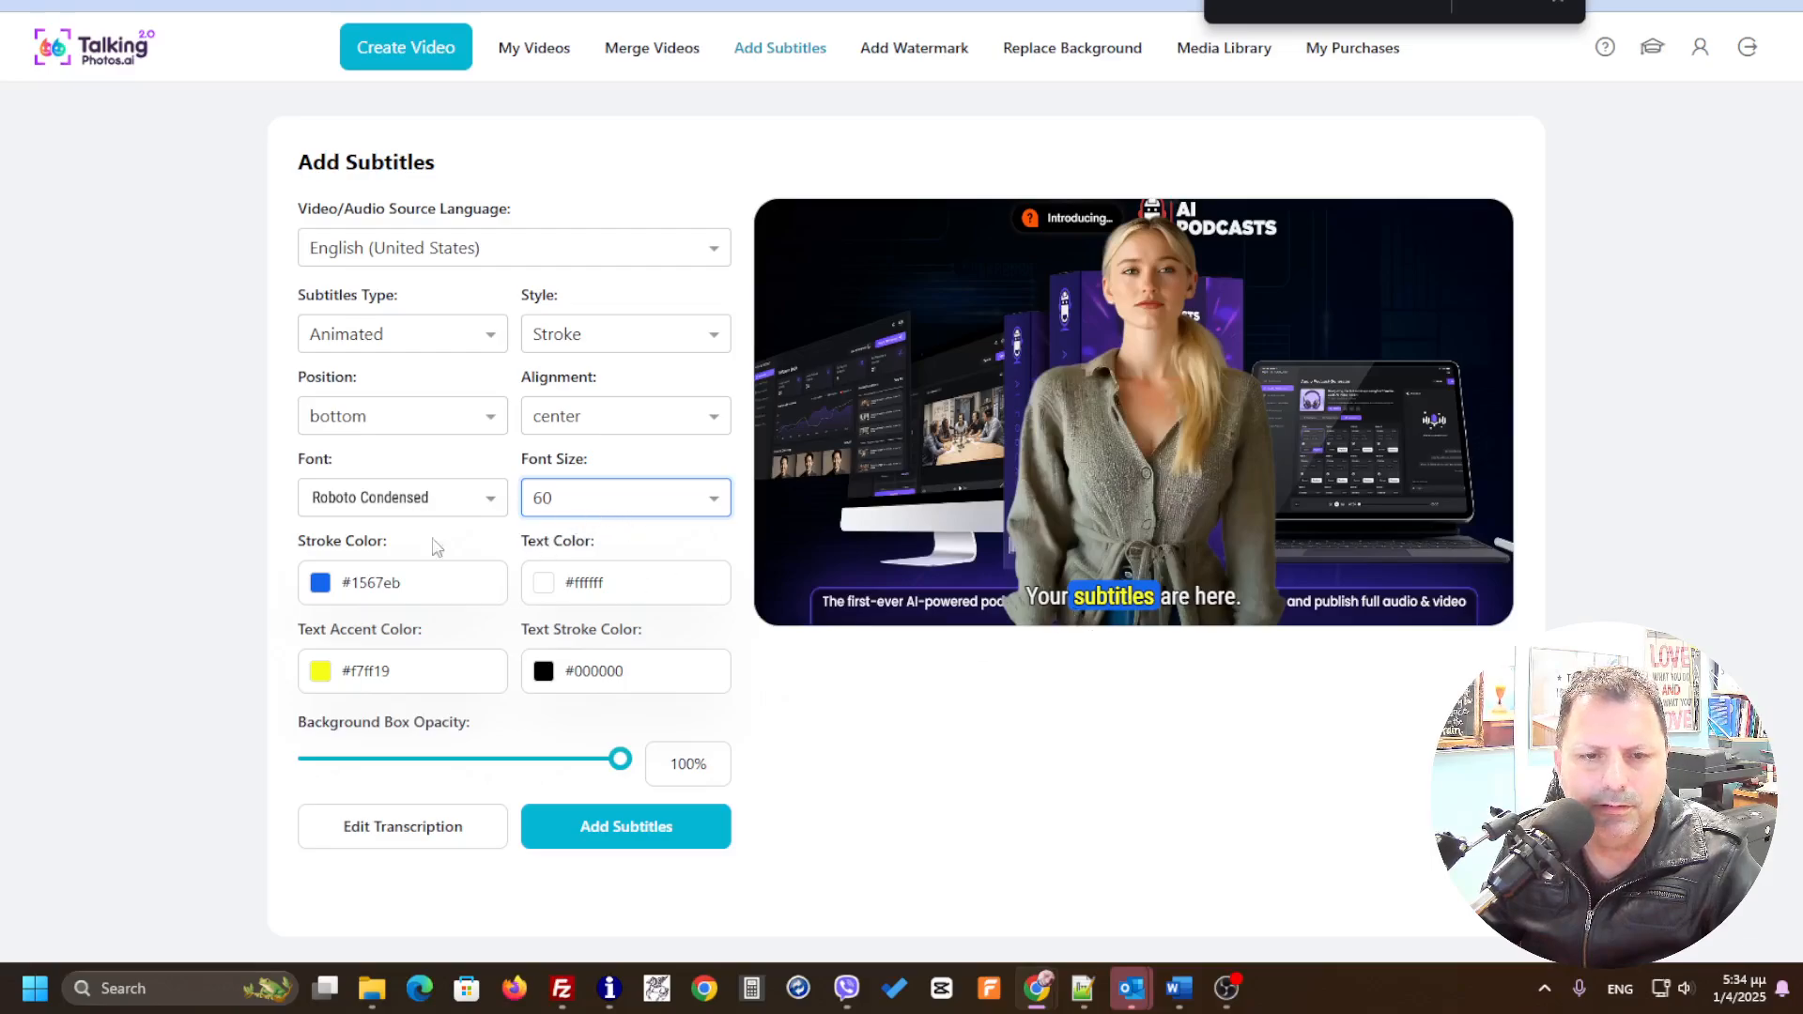
left_click(479, 416)
left_click(392, 502)
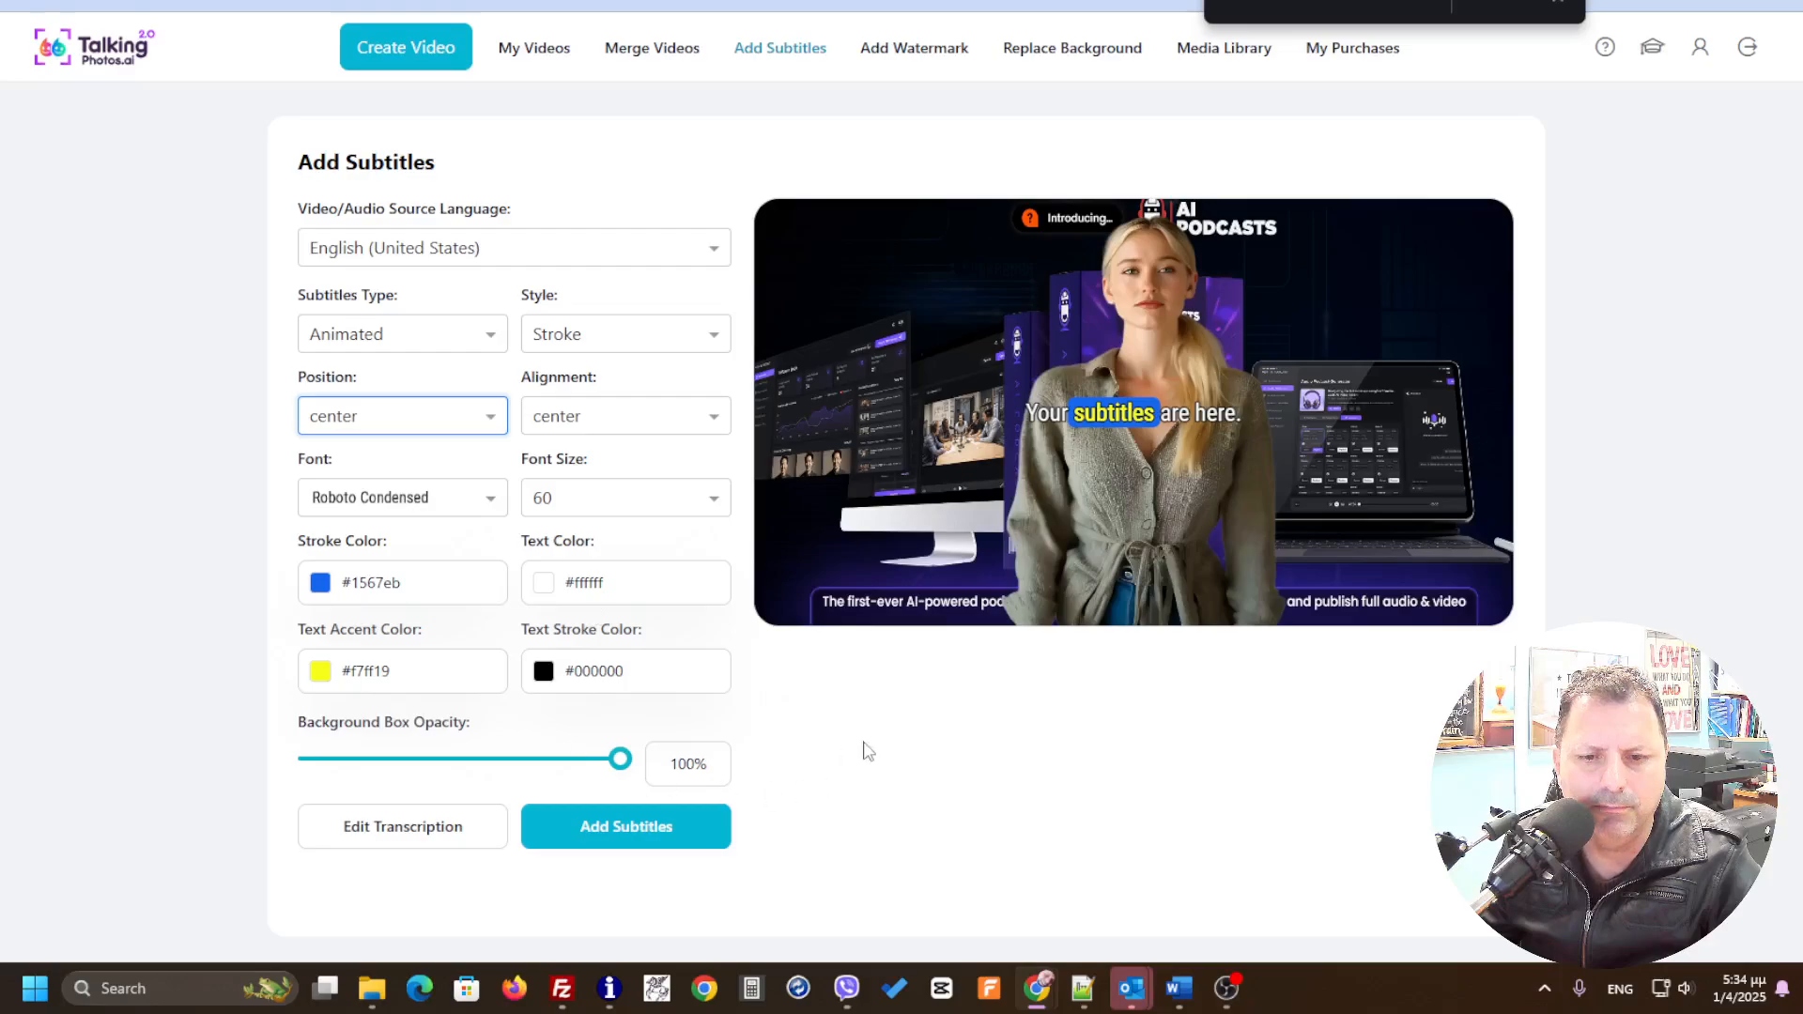
left_click(991, 712)
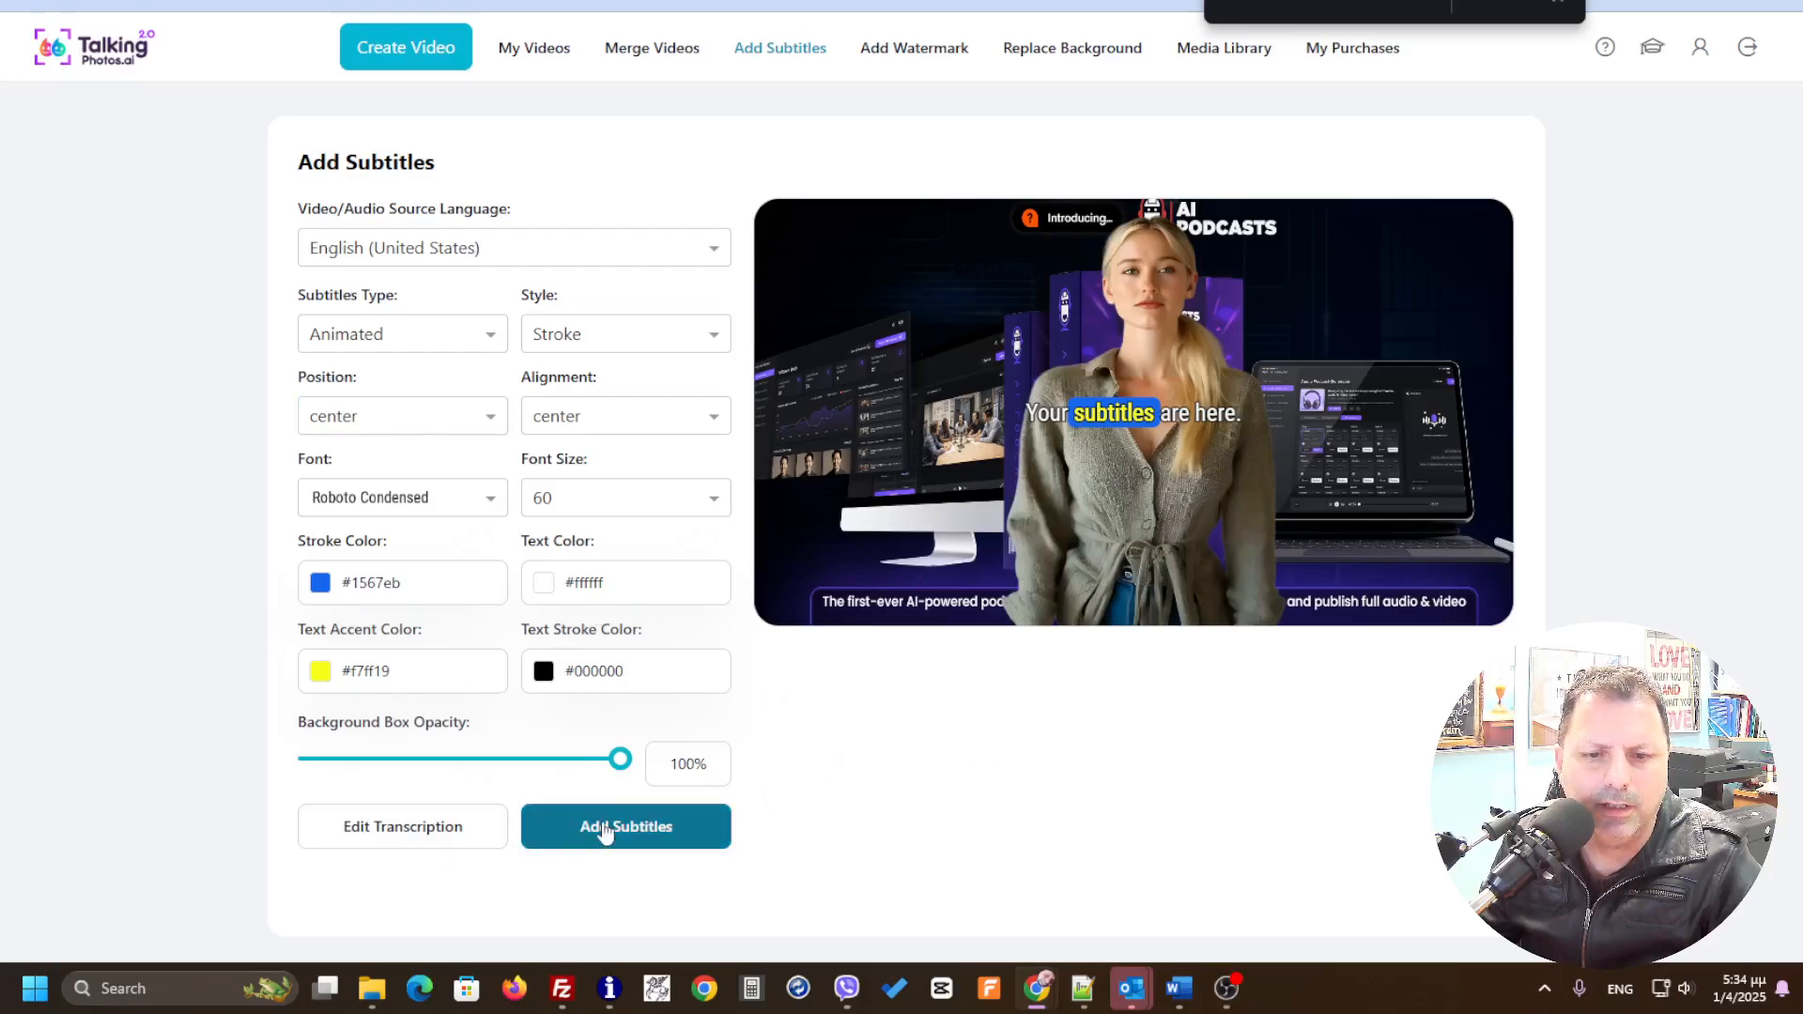
Step: Generate the transcription, scroll through its lines, and save it
left_click(383, 827)
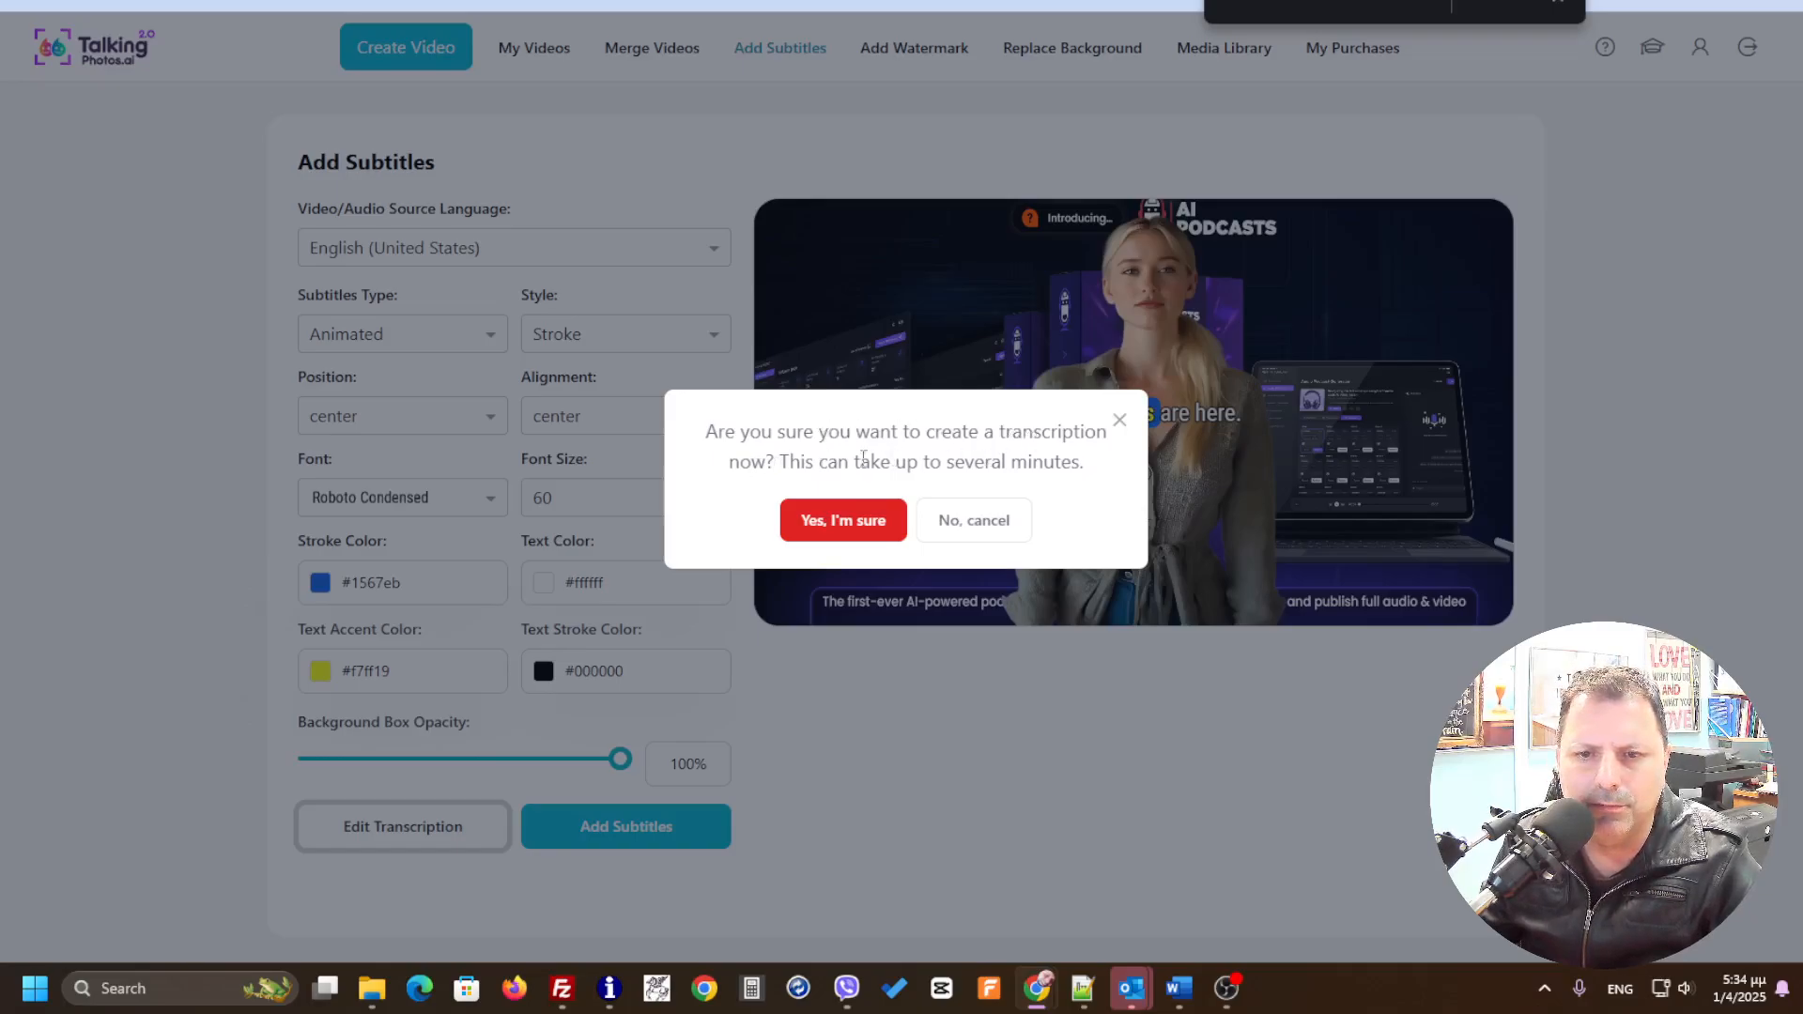
left_click(847, 529)
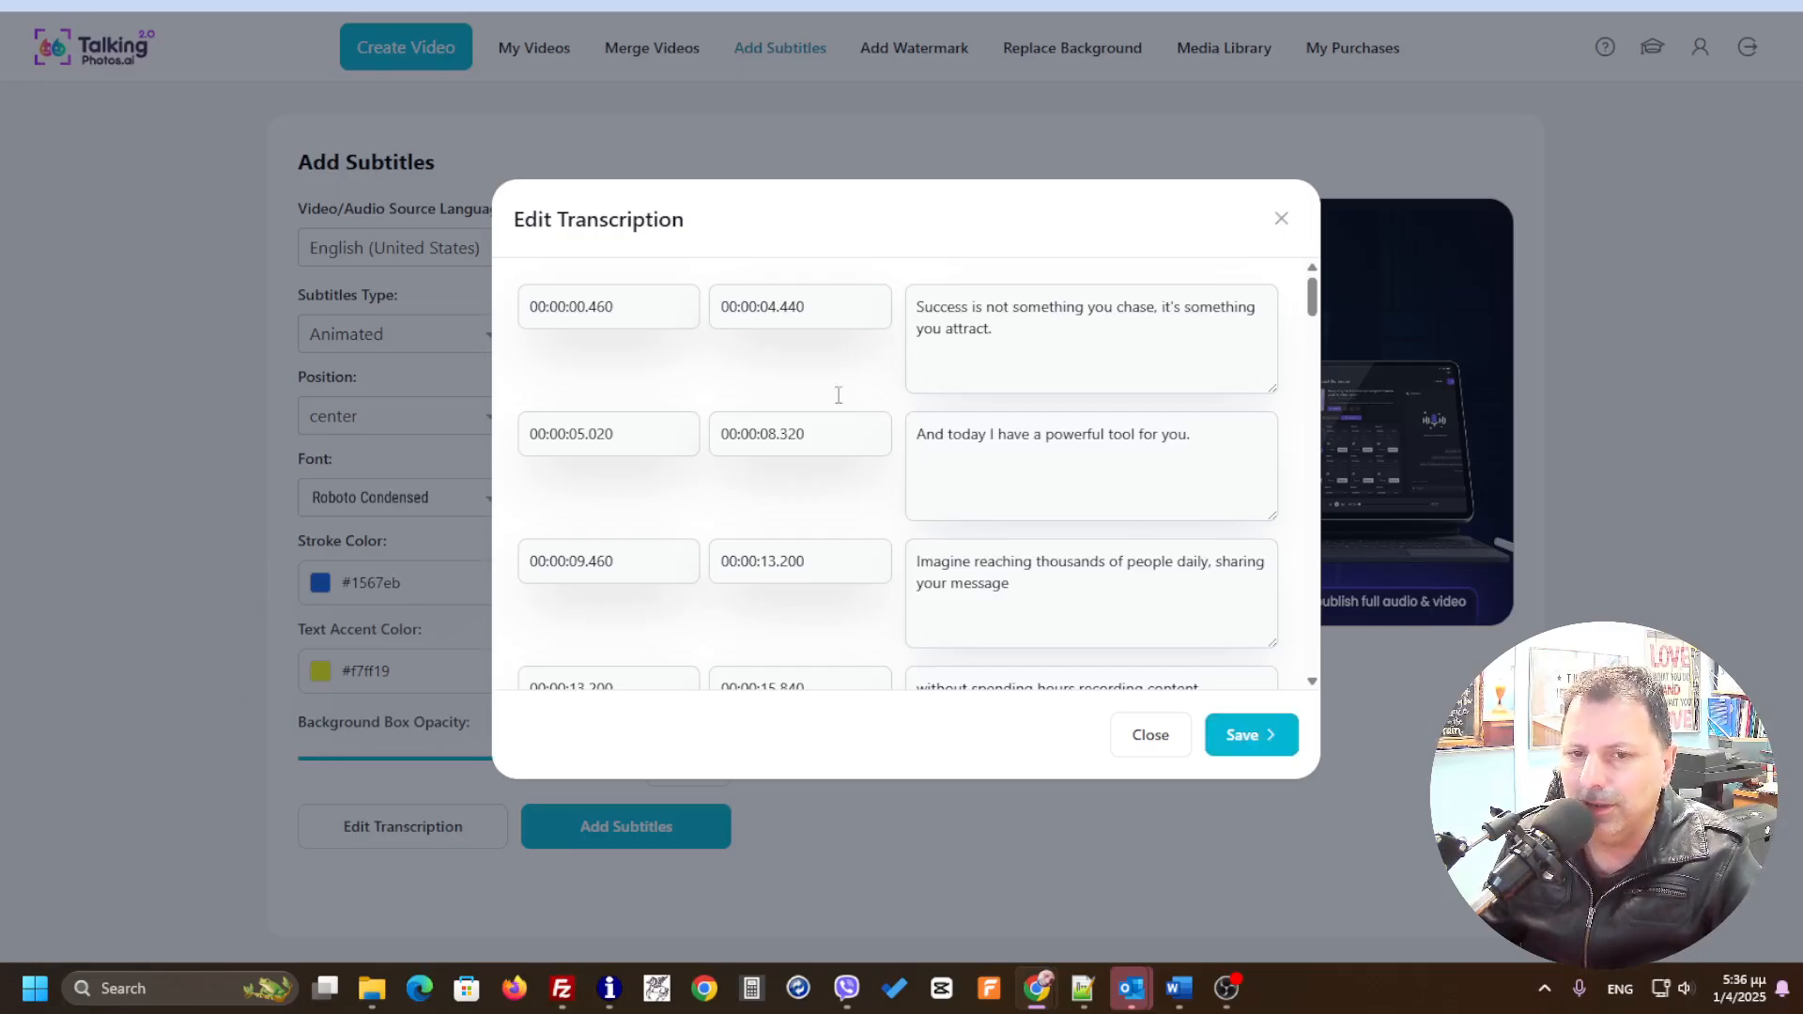
scroll(1316, 345, "down", 4)
left_click_drag(1316, 346, 1314, 648)
left_click(1252, 734)
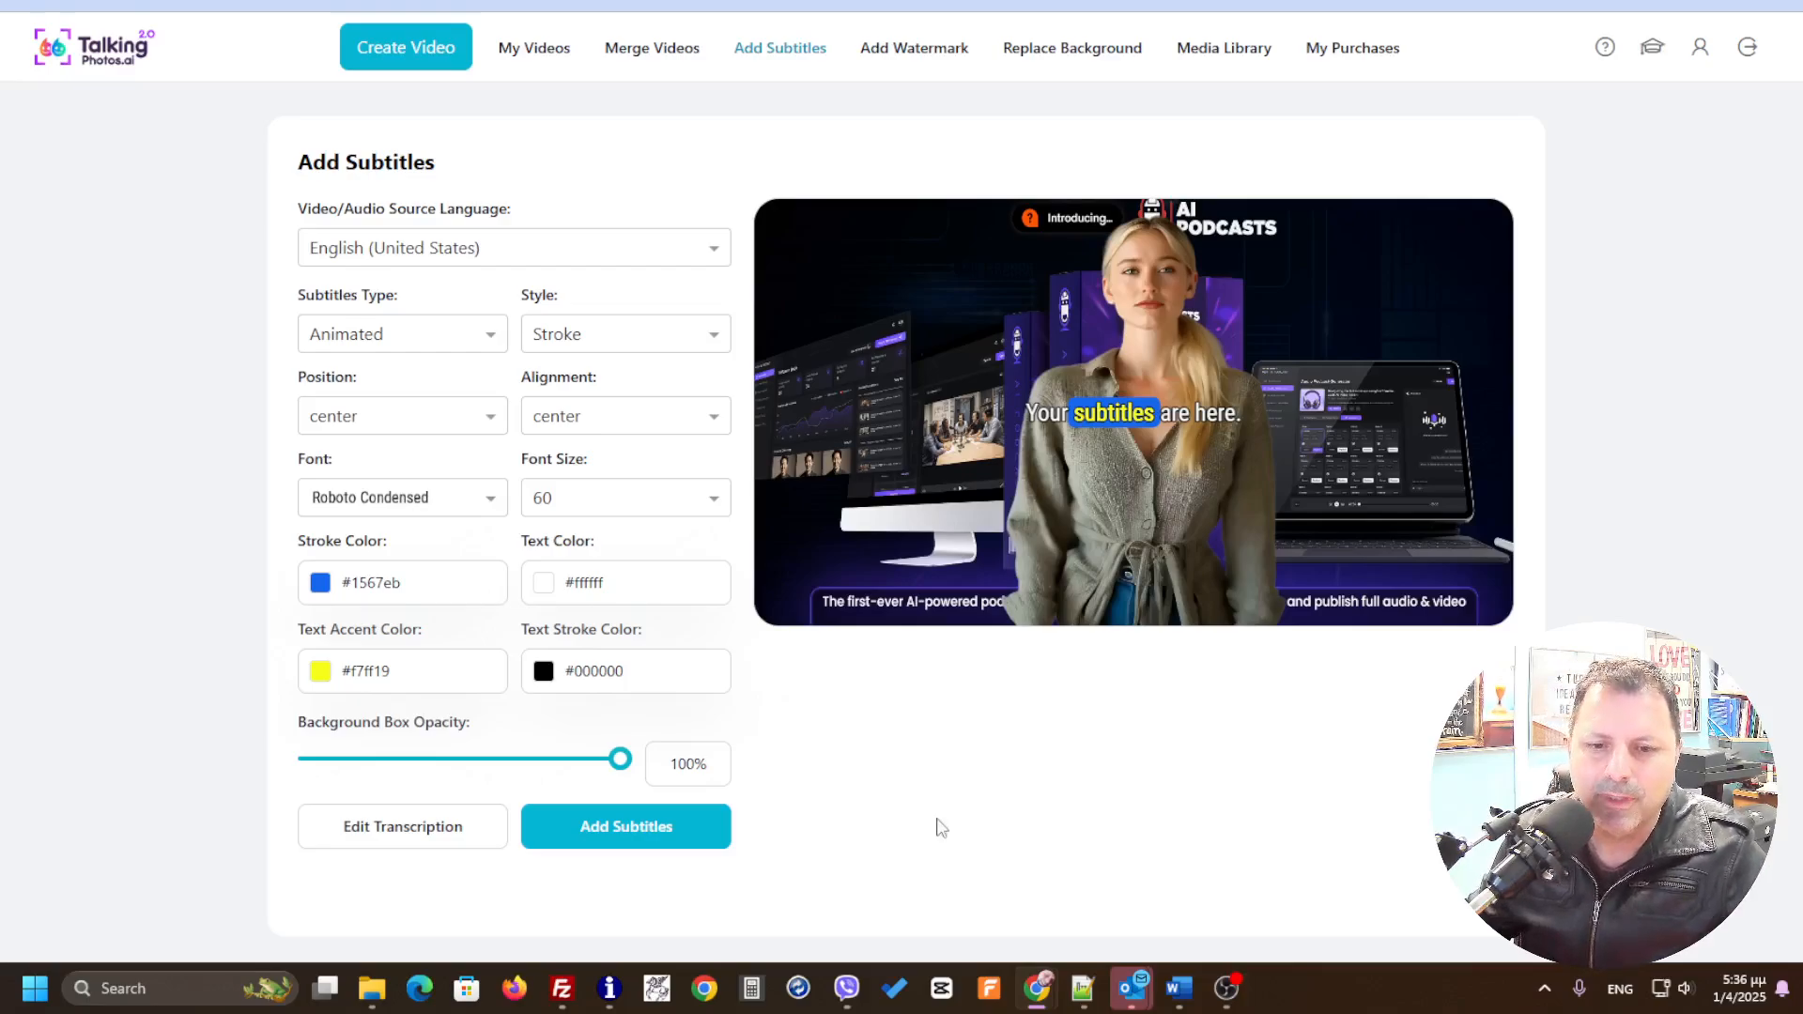
Step: Add the subtitles and save the project under the name PodcastAI_bg_sub
left_click(666, 846)
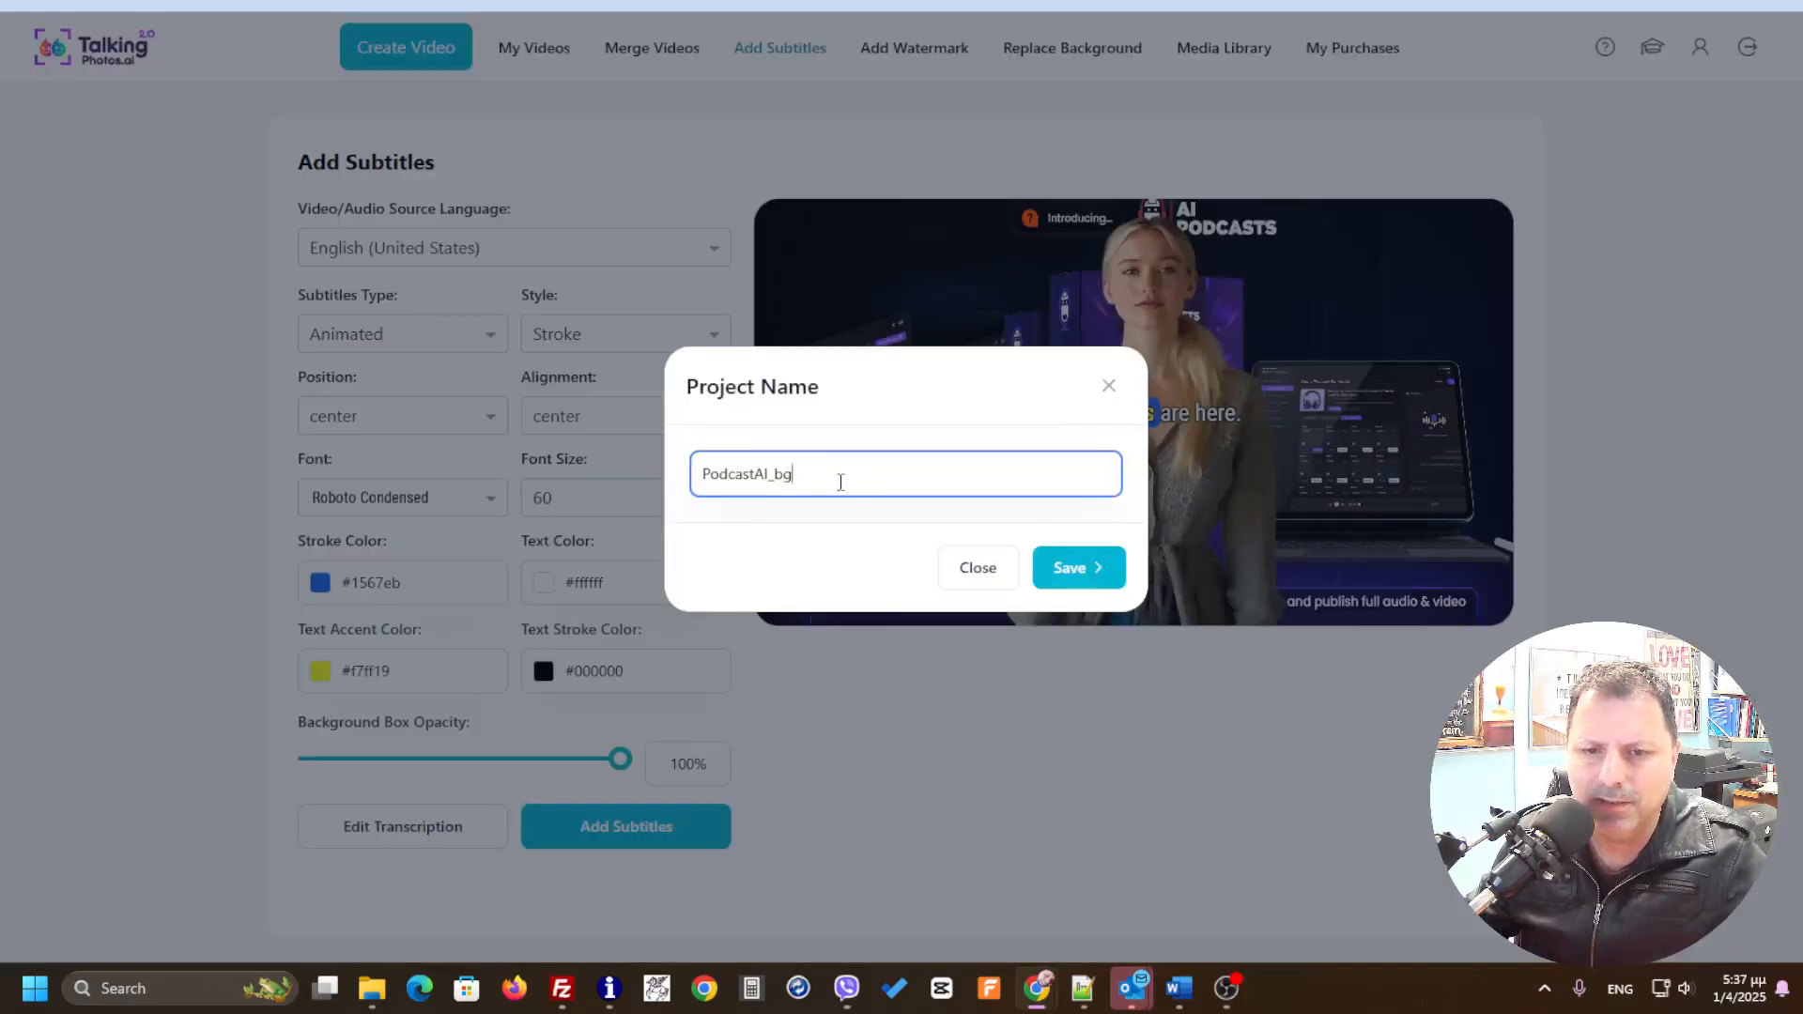
type("_")
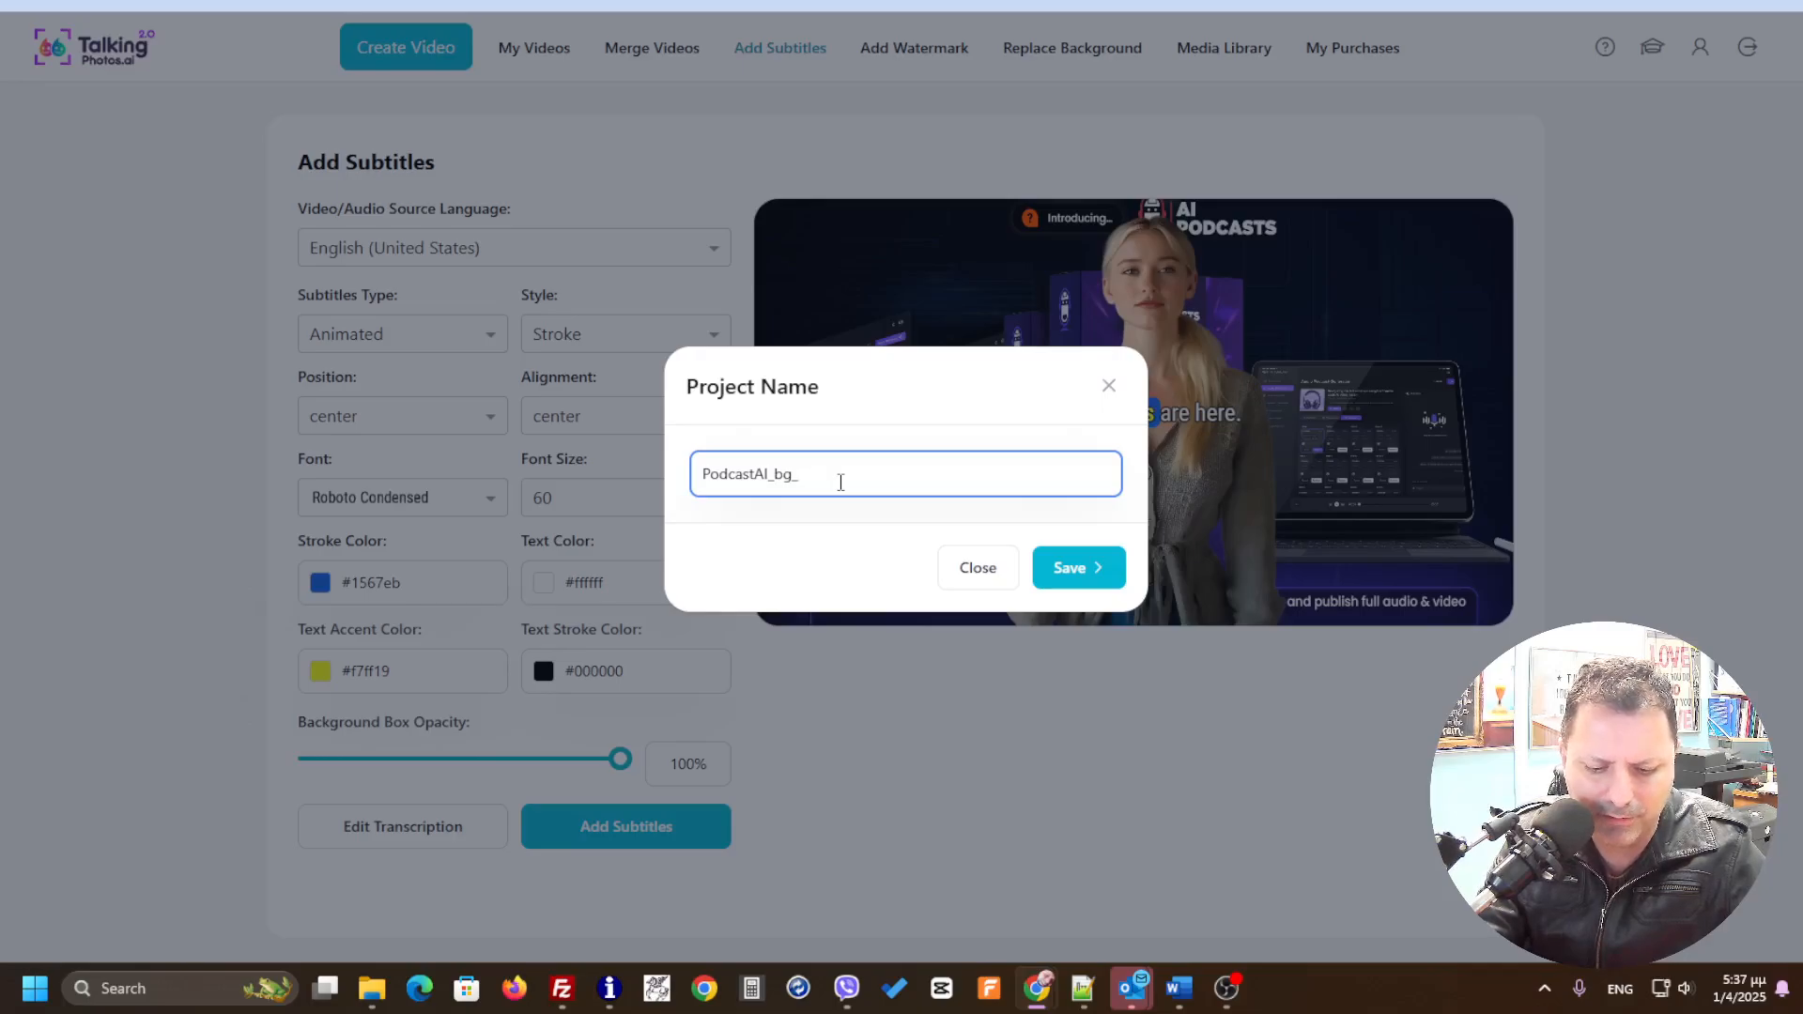
type("sub")
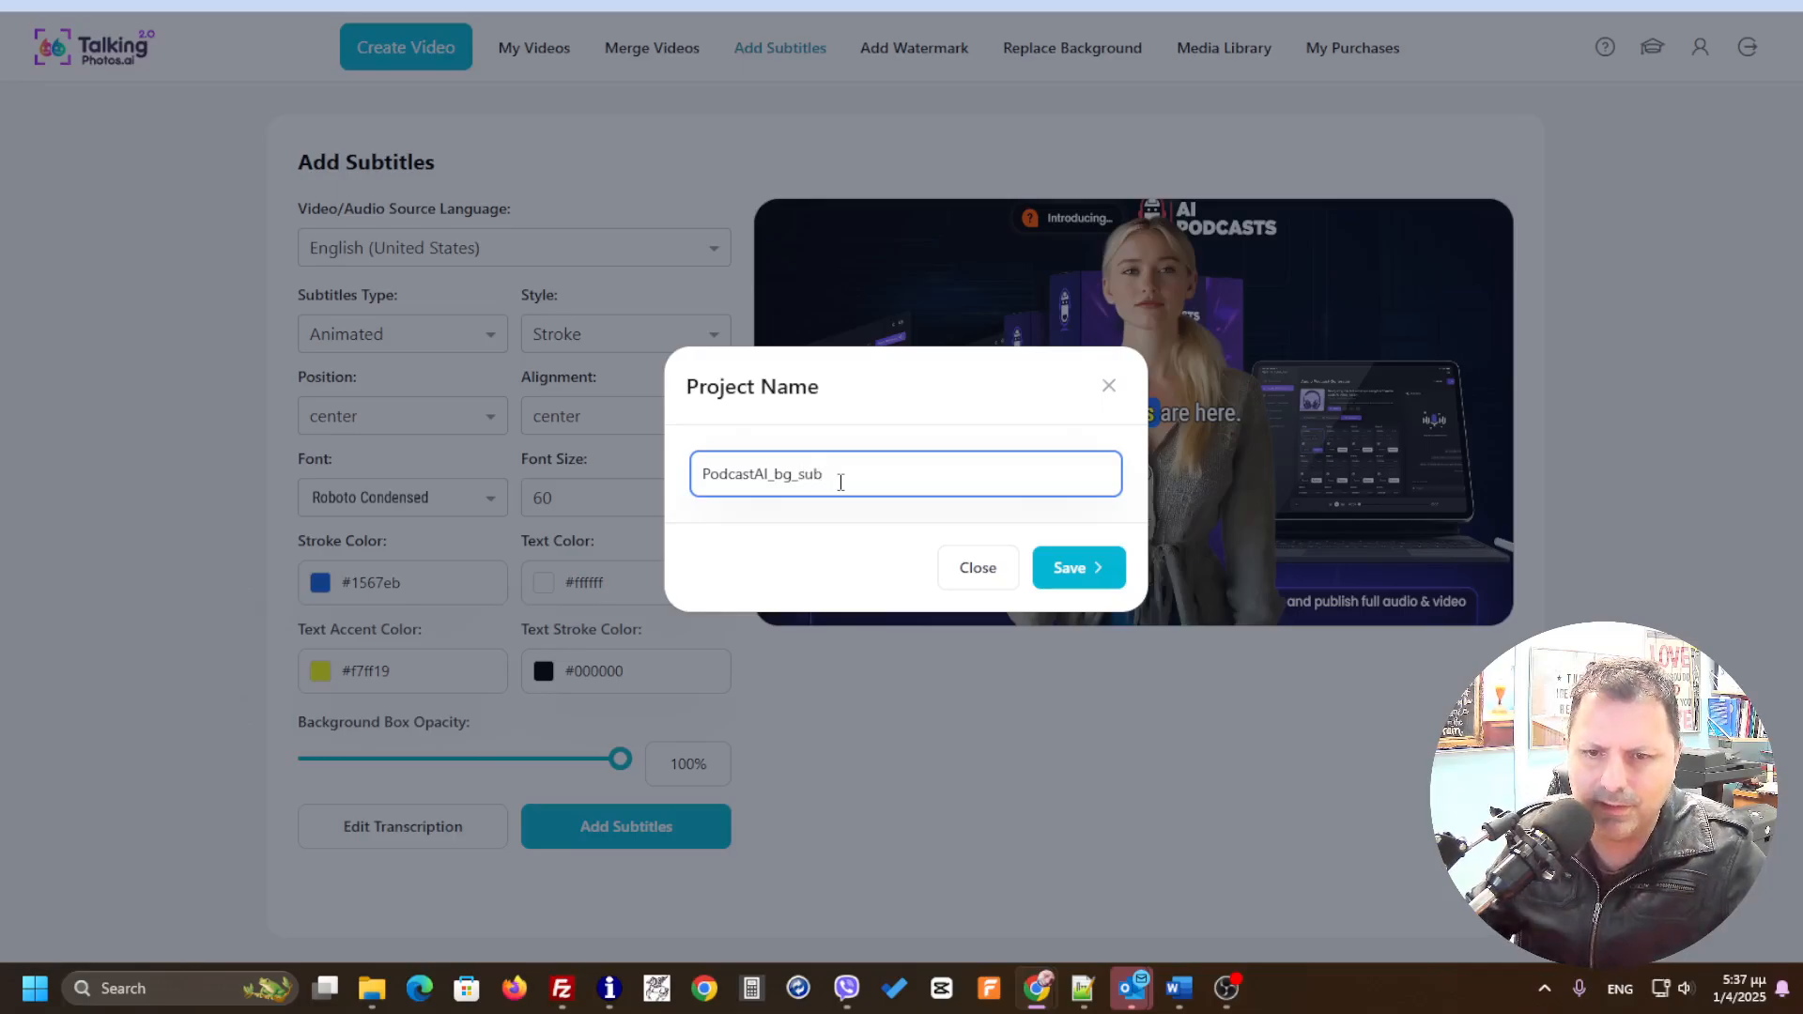
left_click(1096, 569)
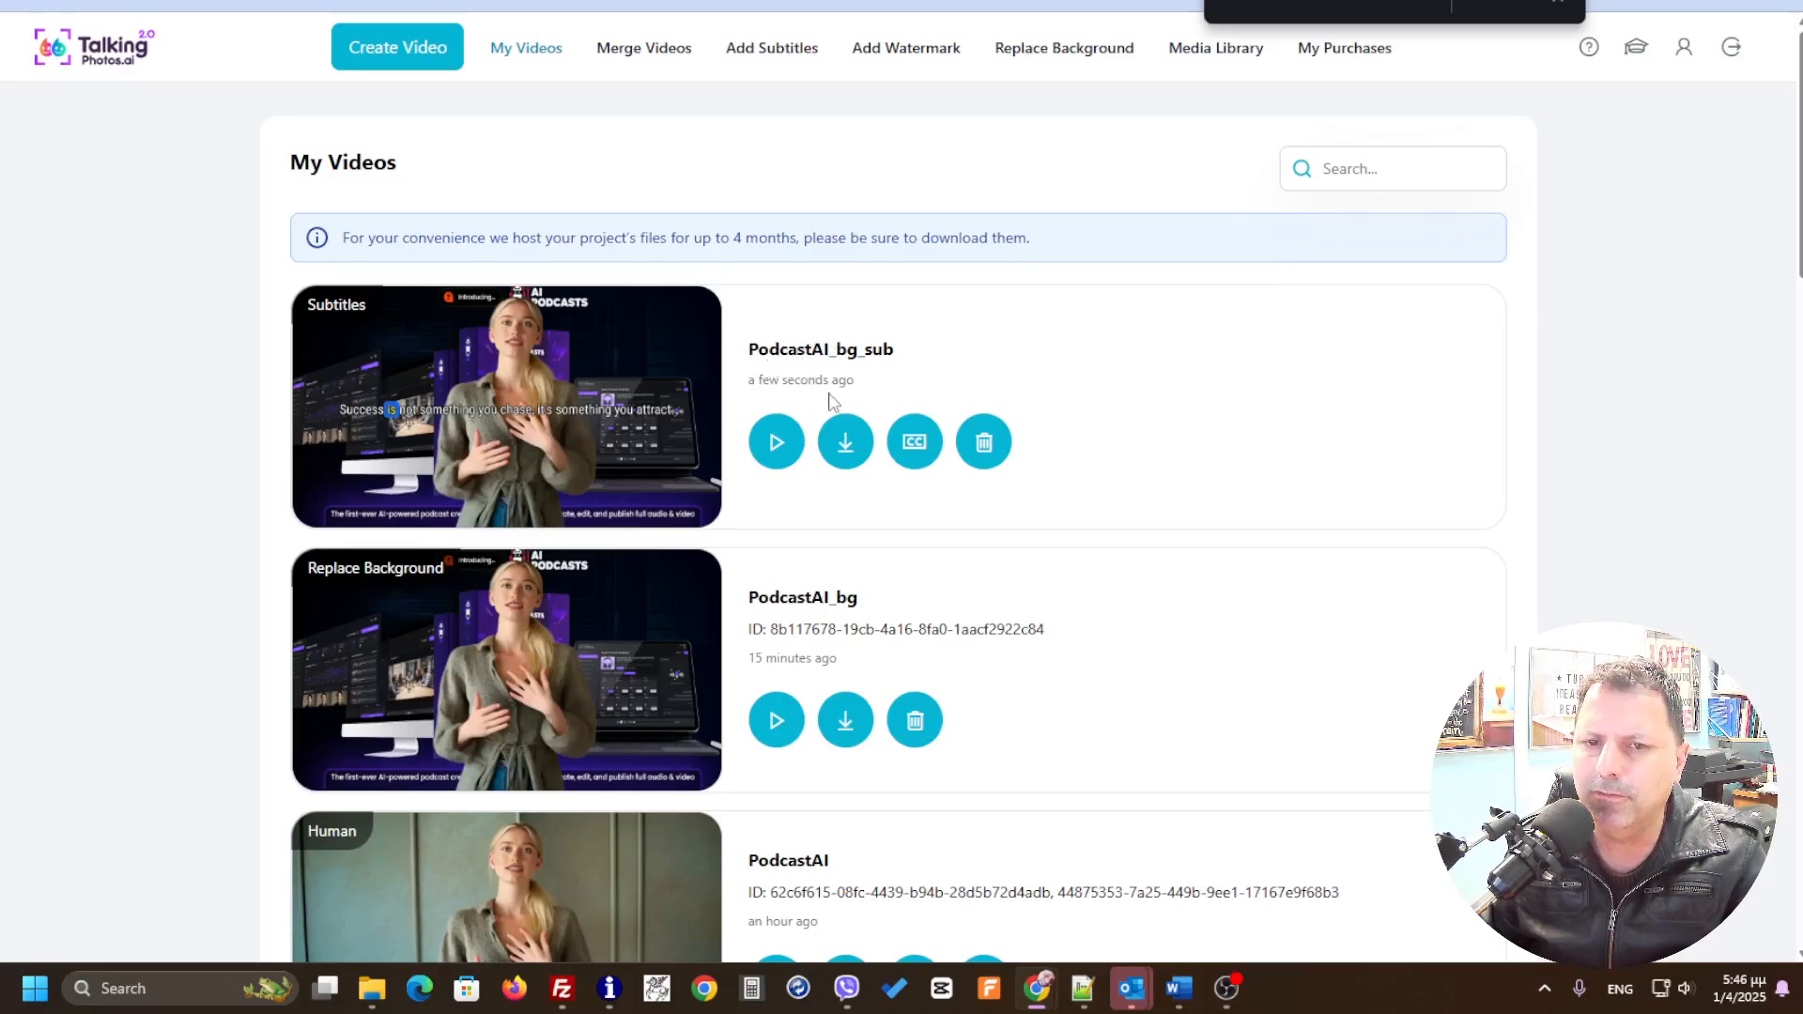
Step: Play the PodcastAI_bg_sub video in full screen to review the subtitles, then close the player
left_click(776, 447)
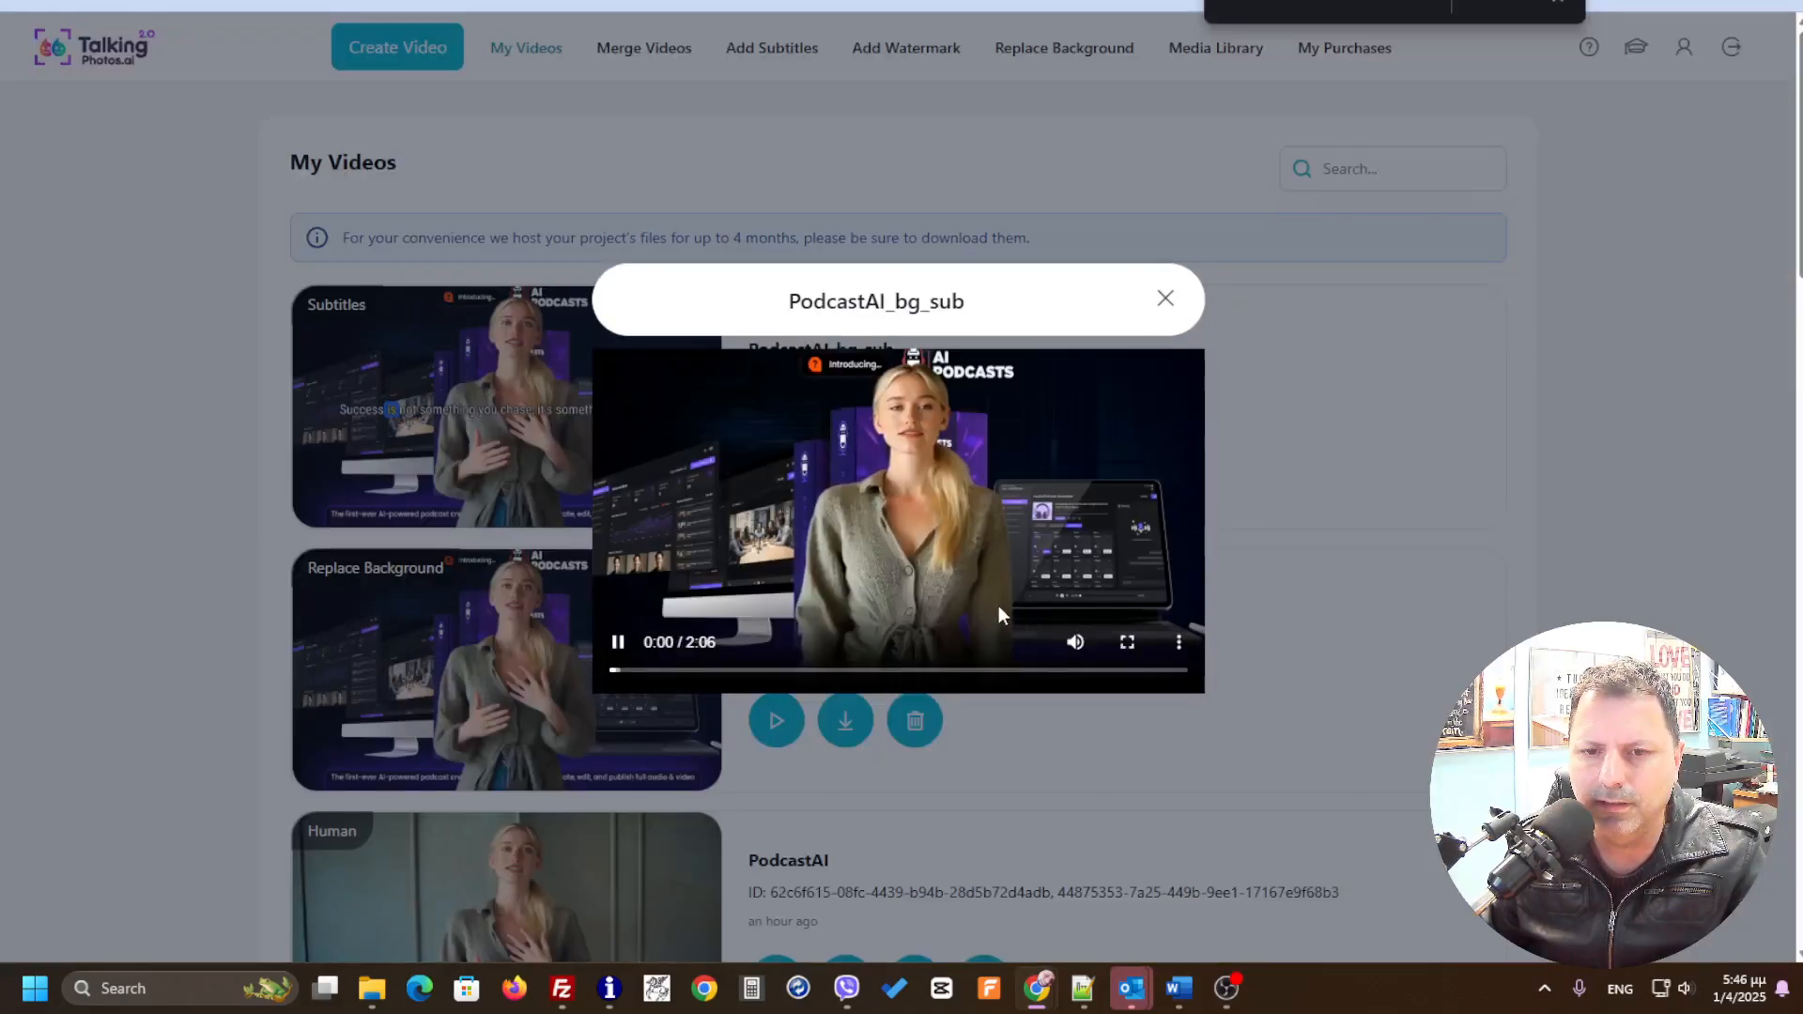
left_click(1126, 641)
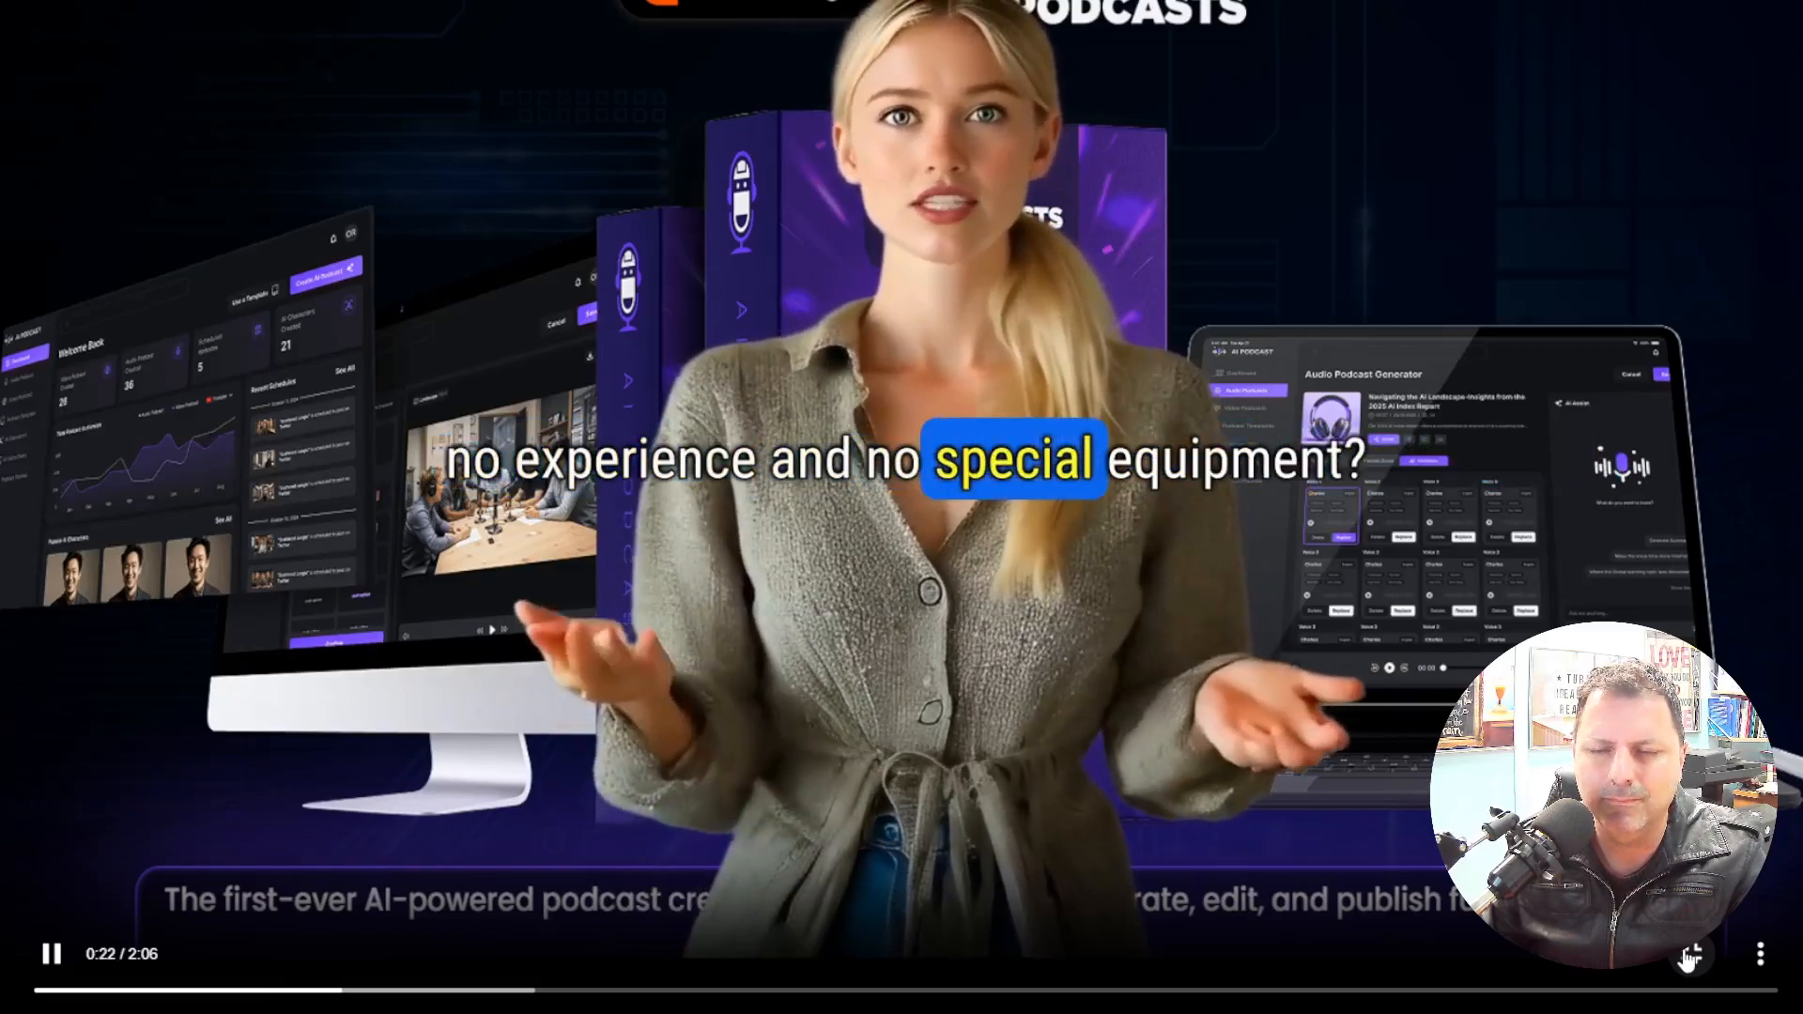
left_click(1687, 956)
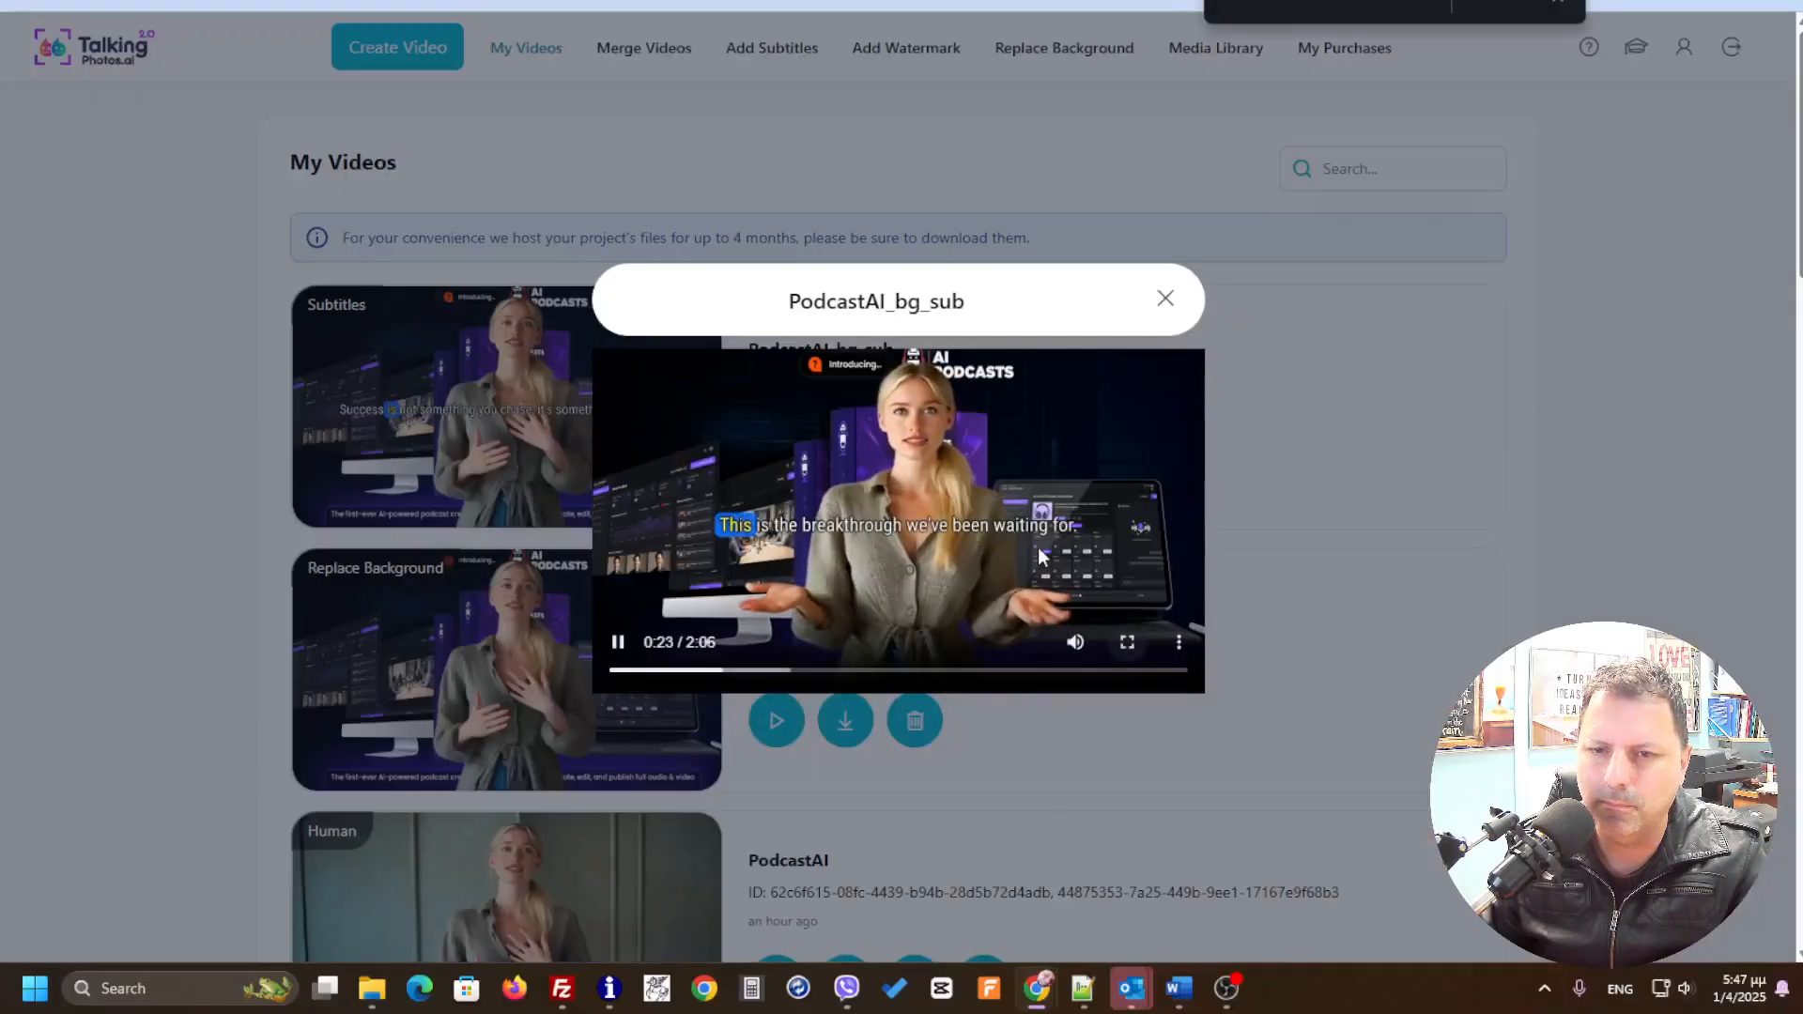
left_click(1165, 298)
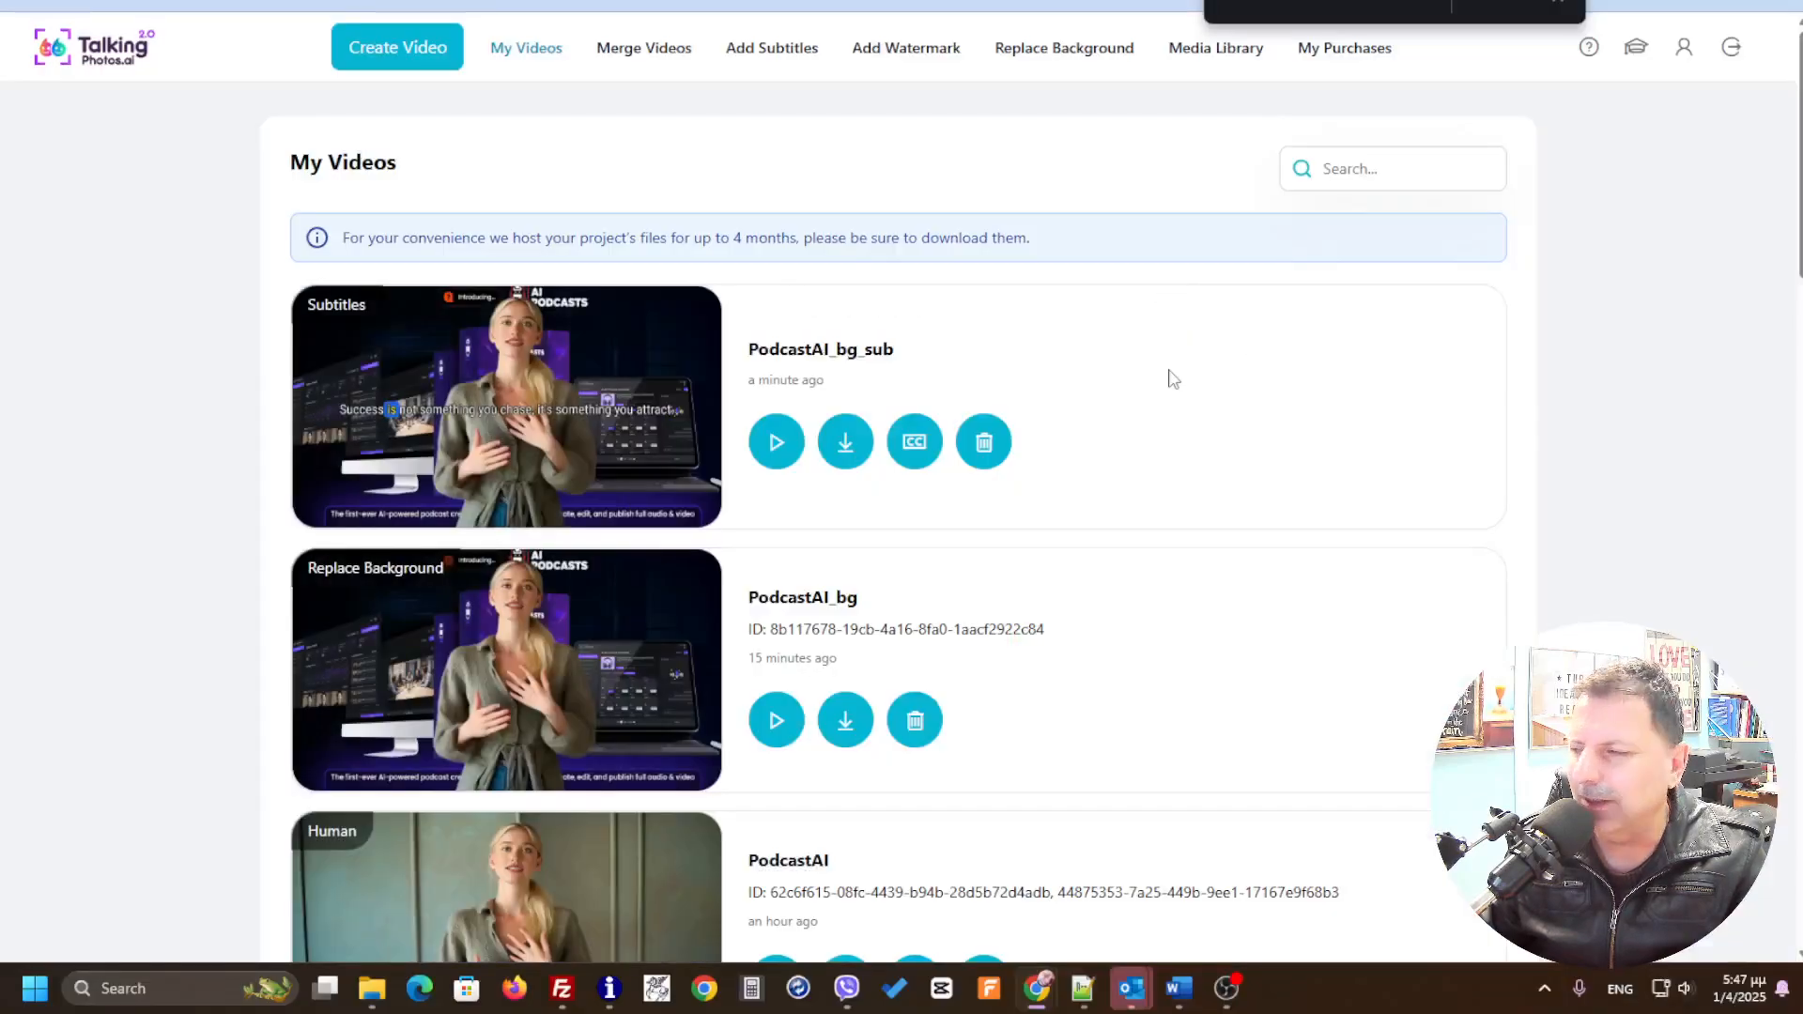